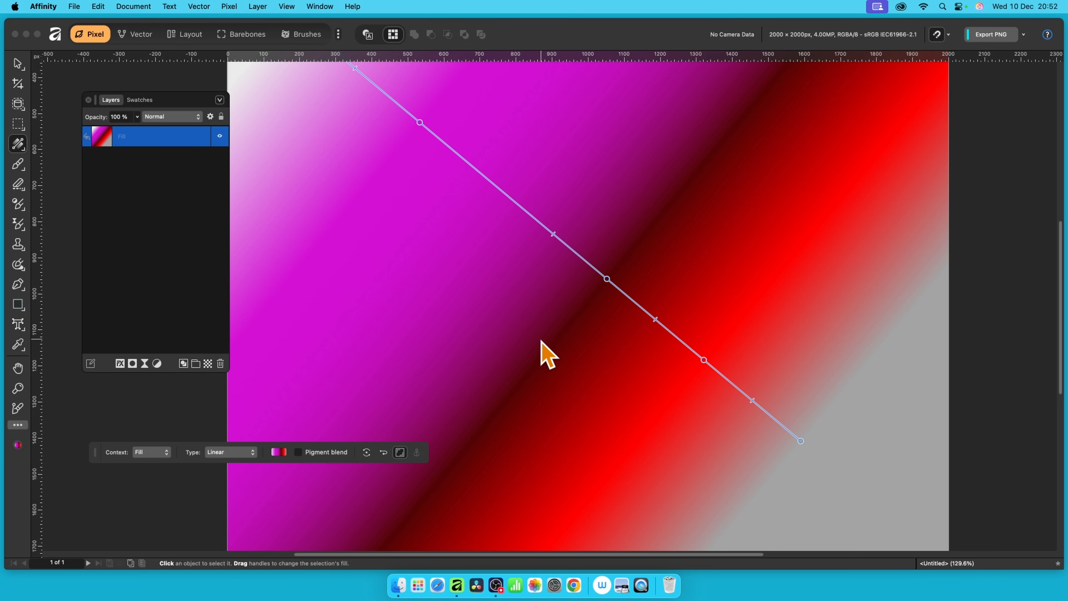
Add the fill layer's current magenta, dark and red gradient to the Gradients swatch palette.
right_click(18, 143)
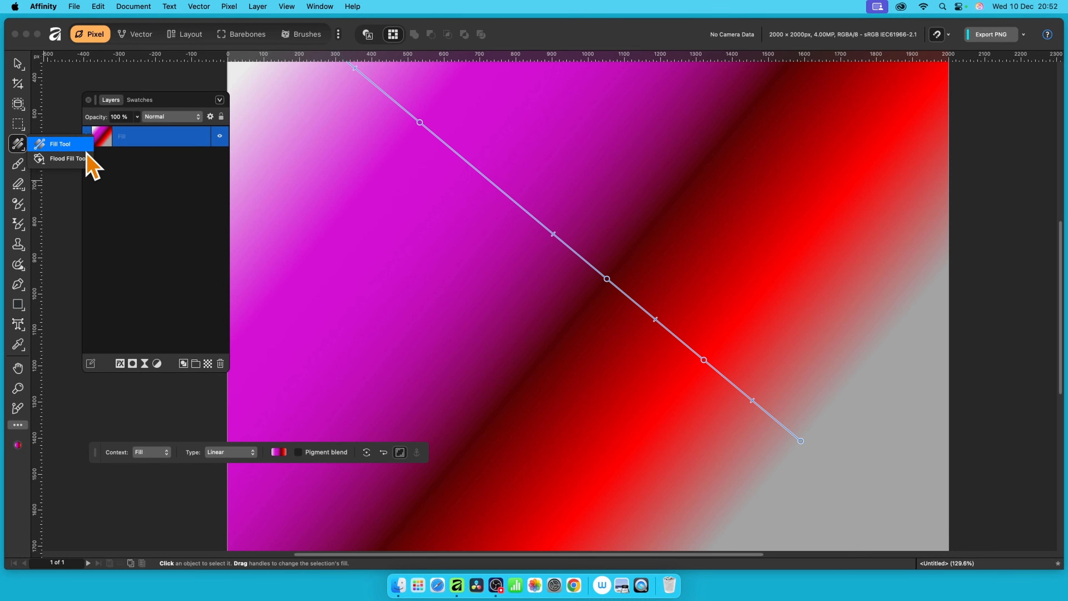
left_click(72, 146)
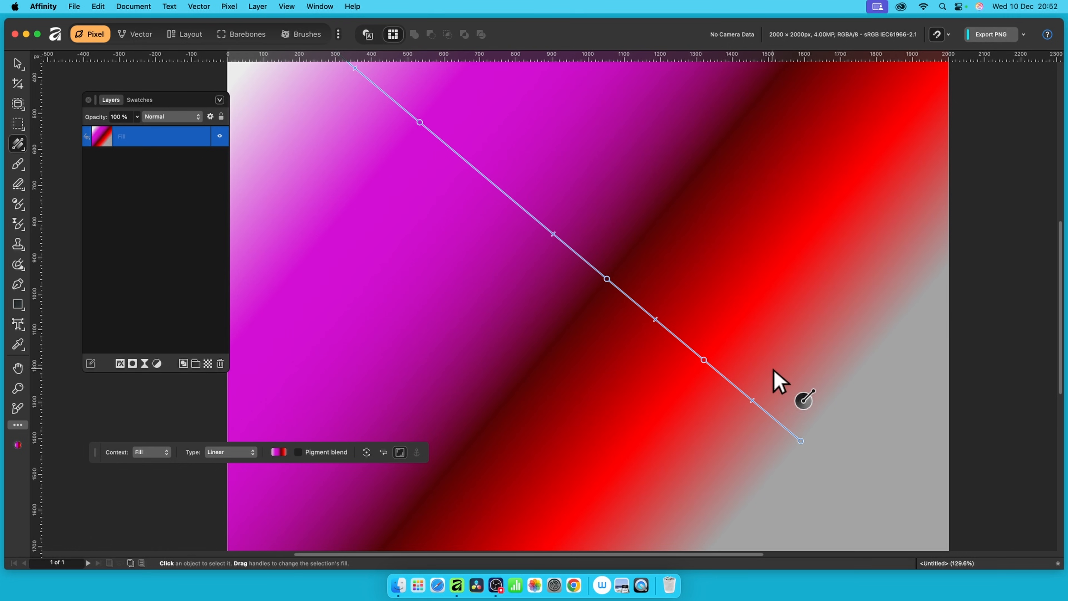
left_click(138, 101)
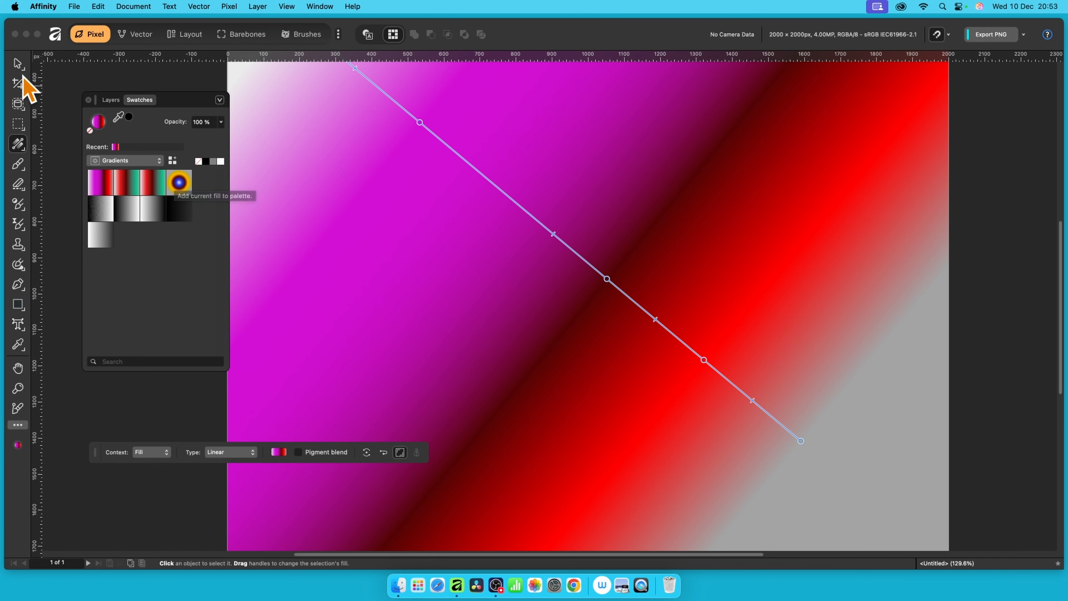
left_click(16, 67)
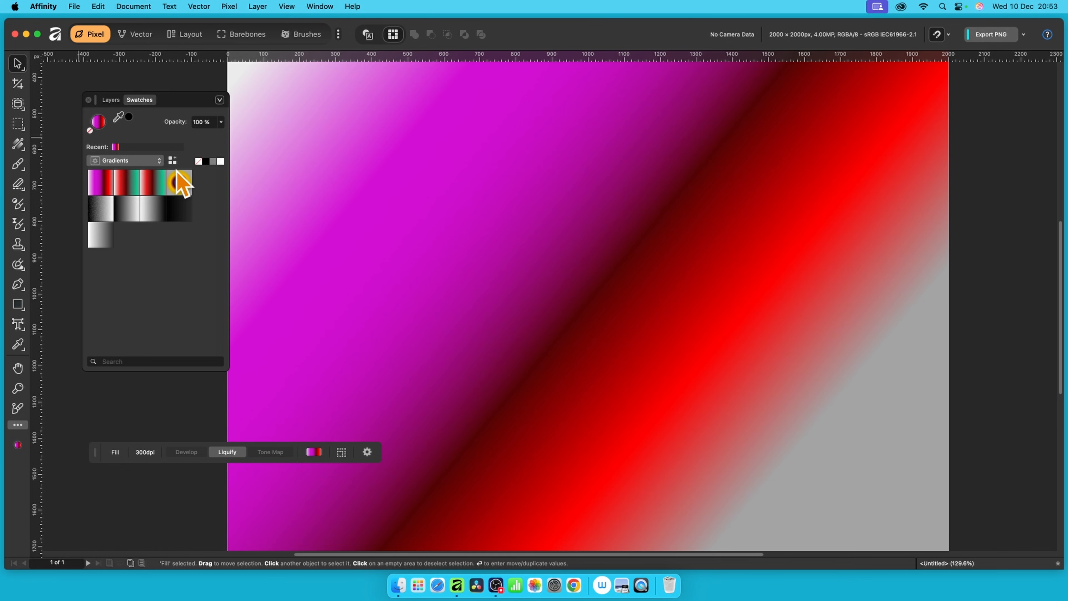
left_click(172, 160)
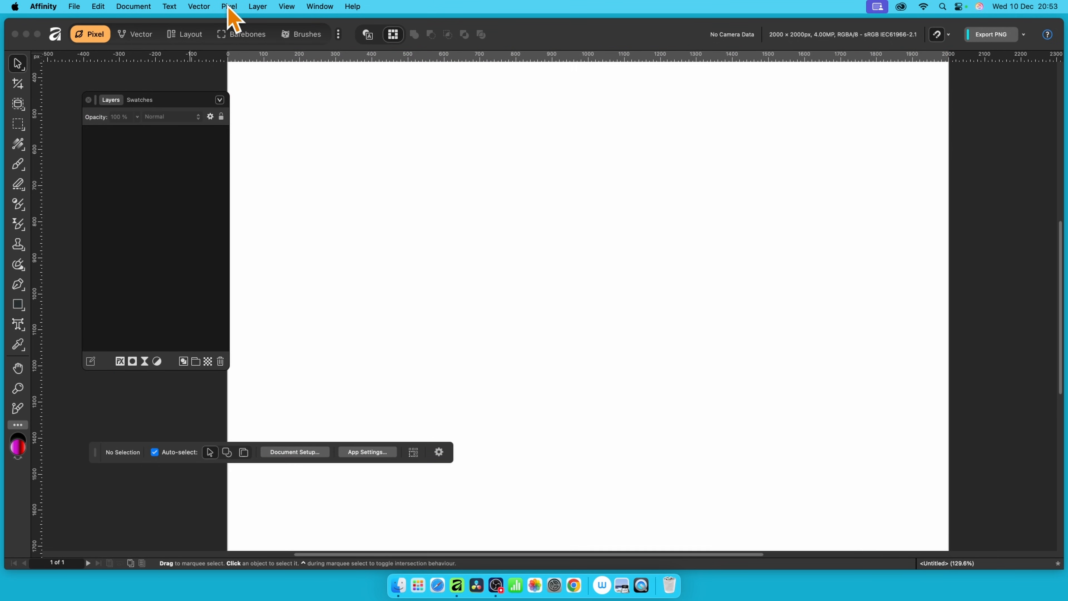
Create a new fill layer and draw a linear gradient diagonally across the canvas with the Fill Tool, from upper left to lower right.
left_click(229, 6)
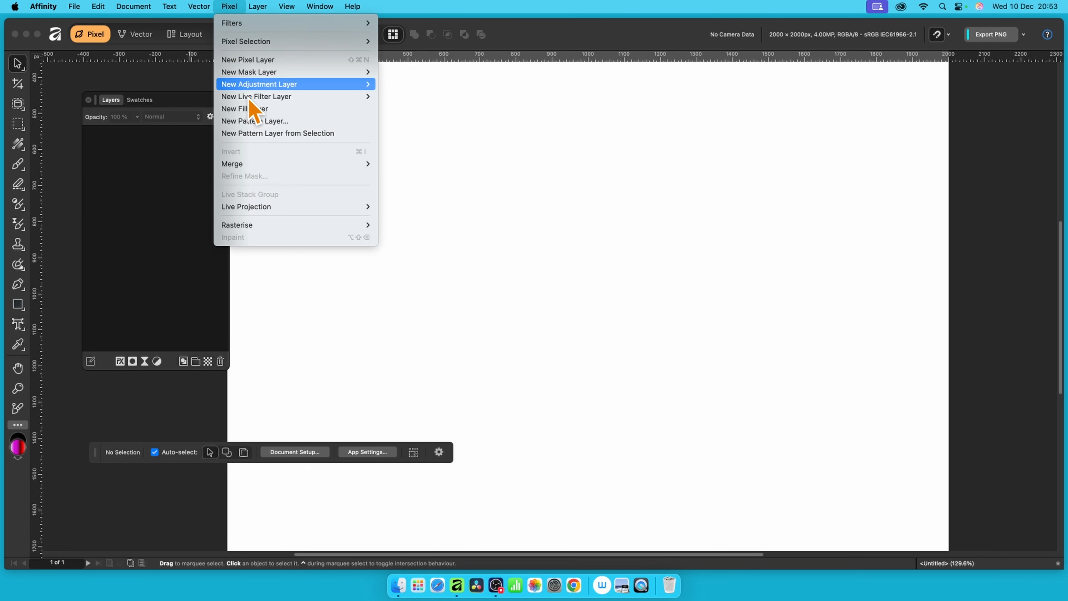
left_click(252, 109)
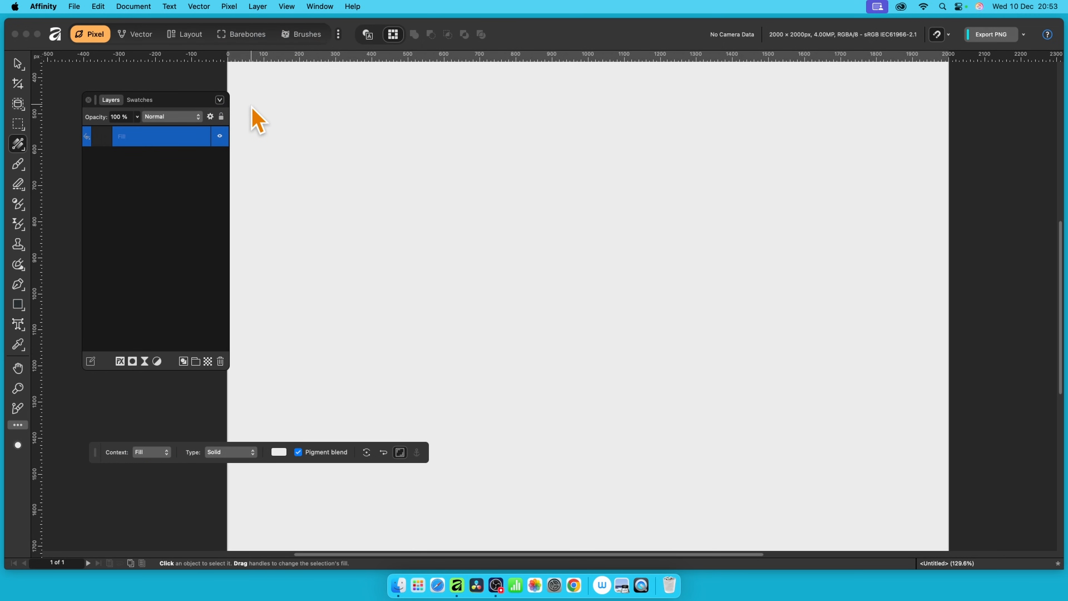
left_click(17, 144)
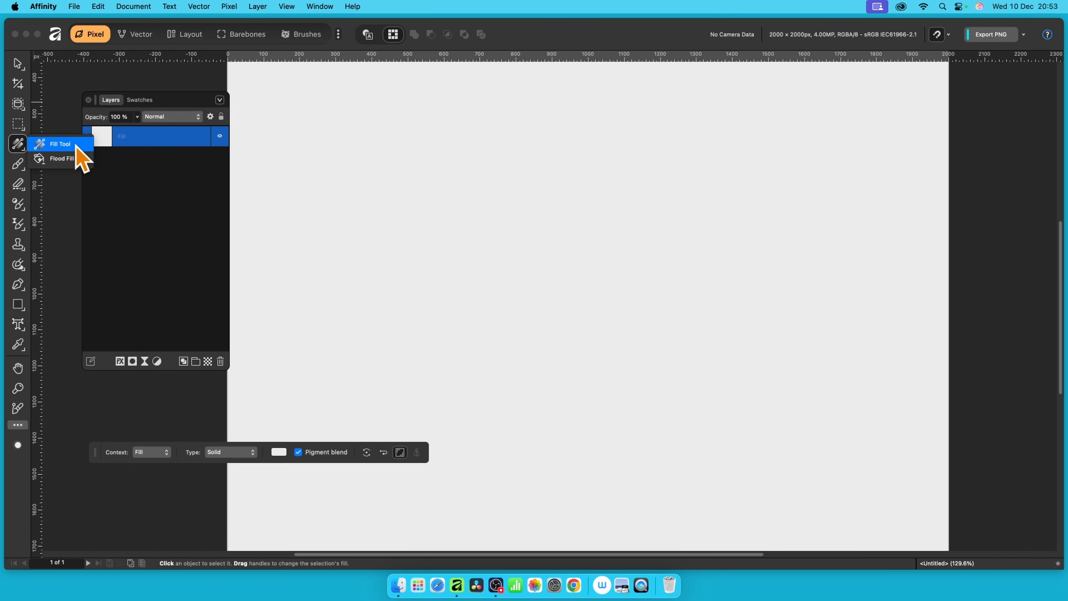
left_click(77, 145)
left_click_drag(315, 101, 788, 395)
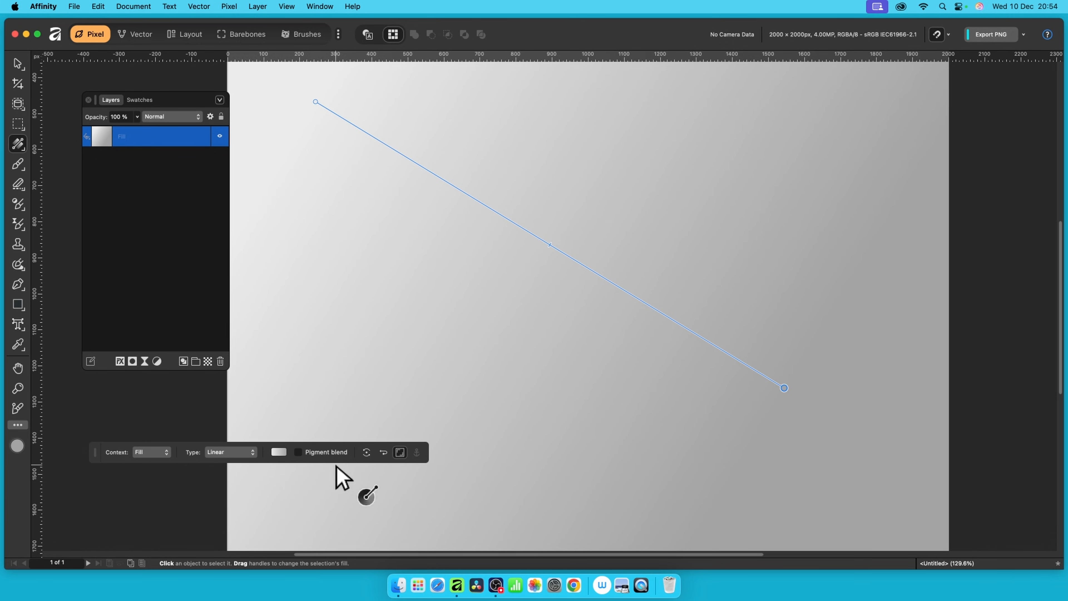
Change the gradient type to Elliptical and move its centre slightly down the canvas.
left_click(239, 455)
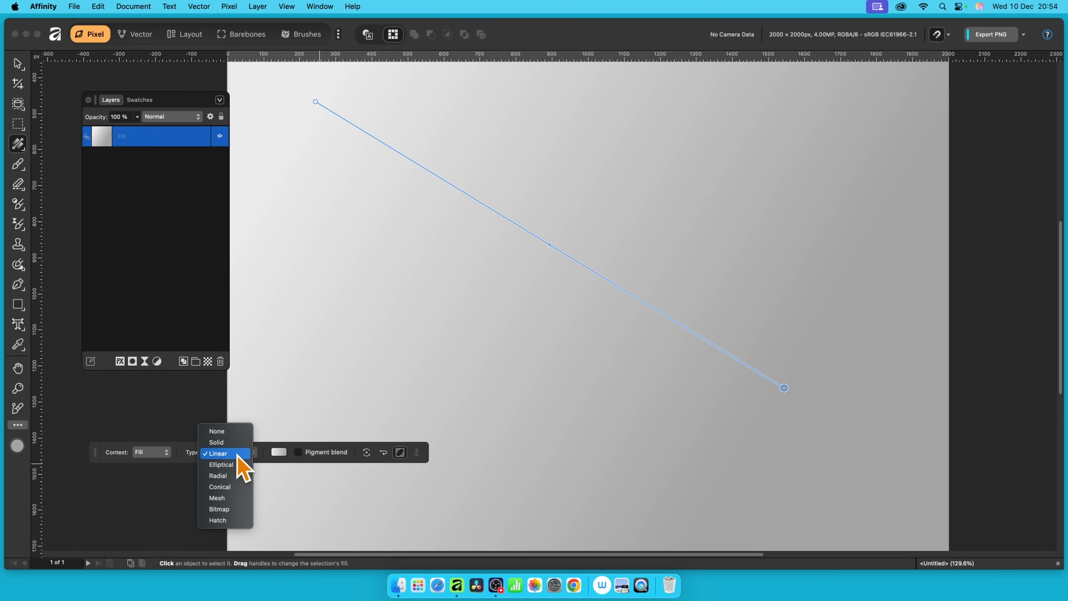
left_click(239, 464)
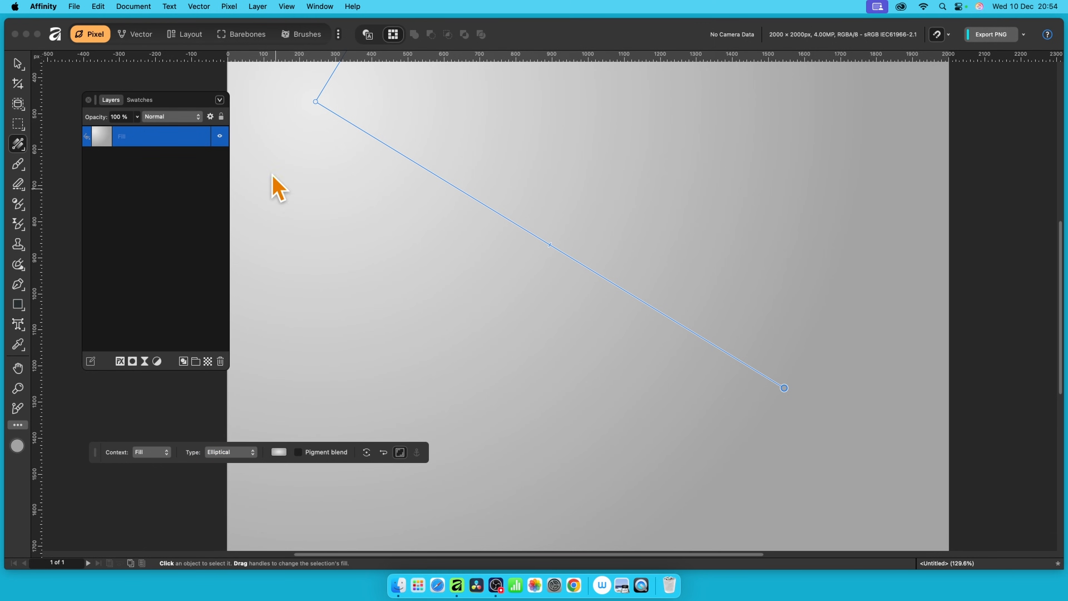
left_click_drag(316, 102, 326, 166)
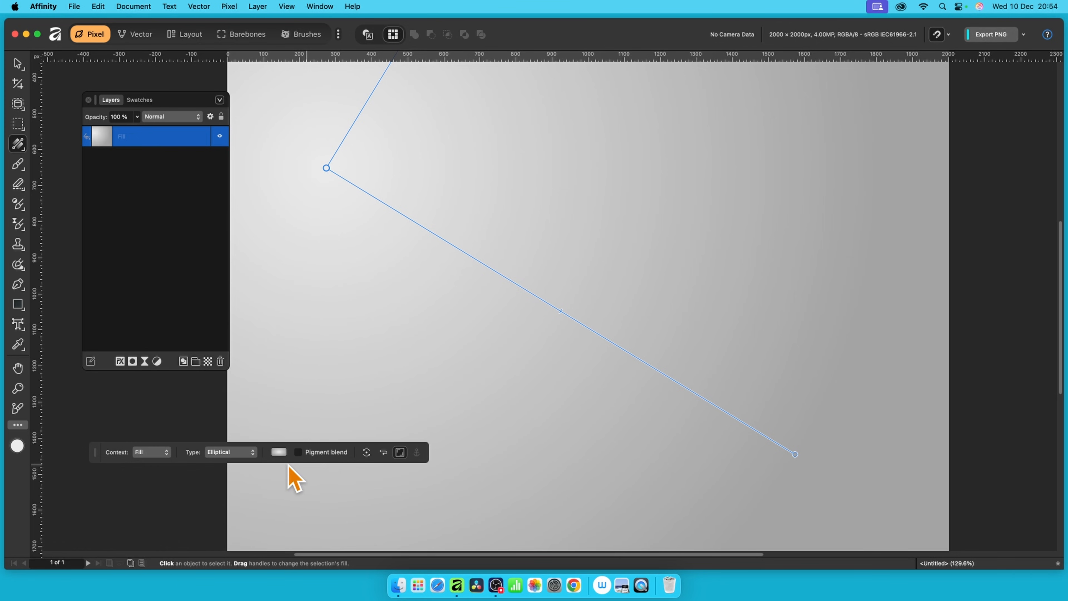
Insert a gradient stop at 50 % and colour it red, E61515.
left_click(278, 452)
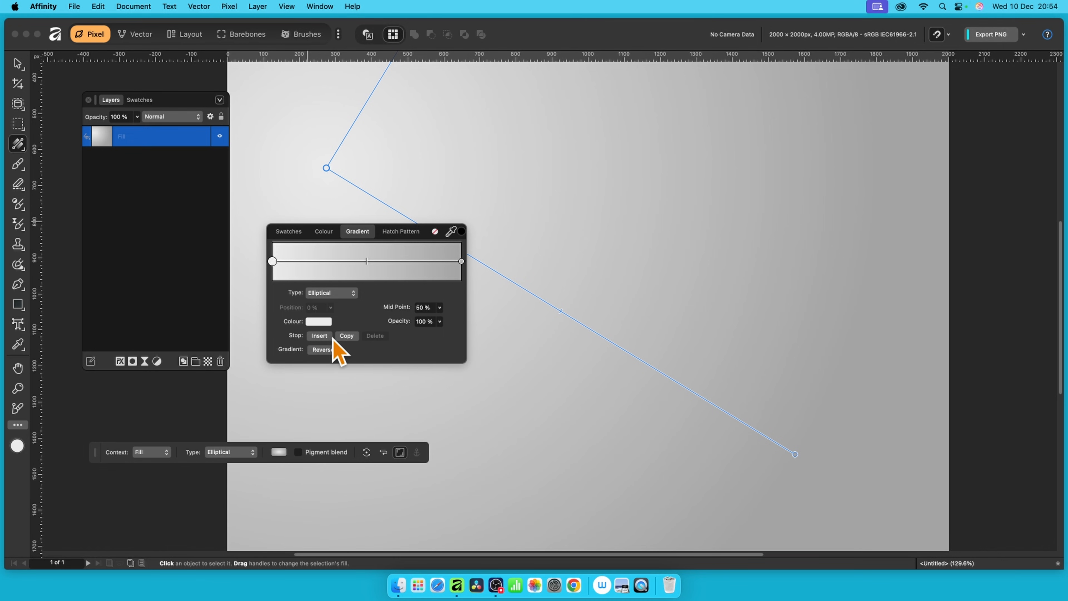
left_click(320, 336)
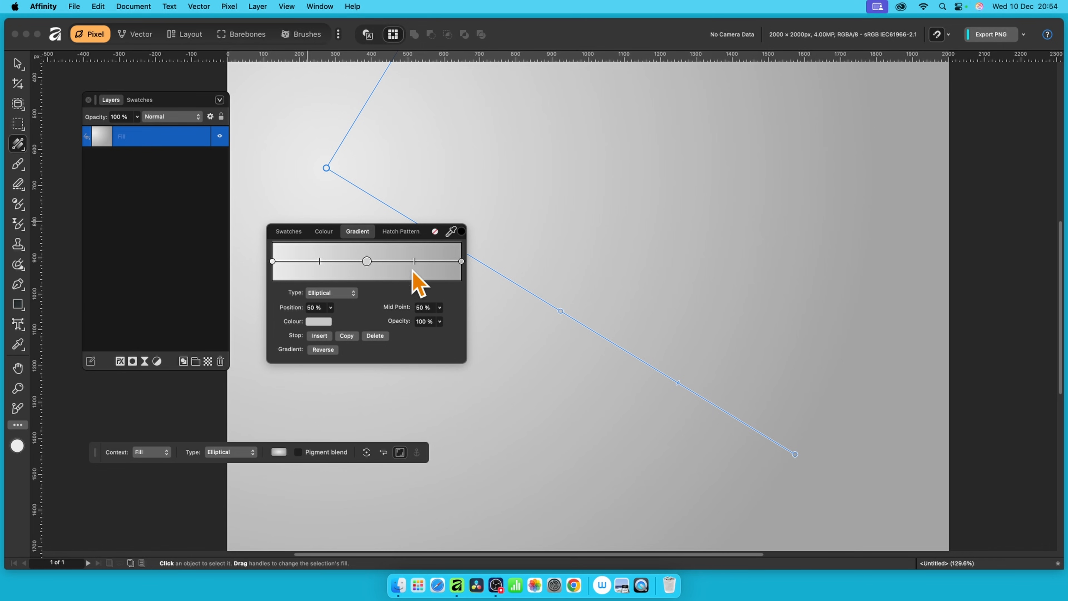
left_click(319, 322)
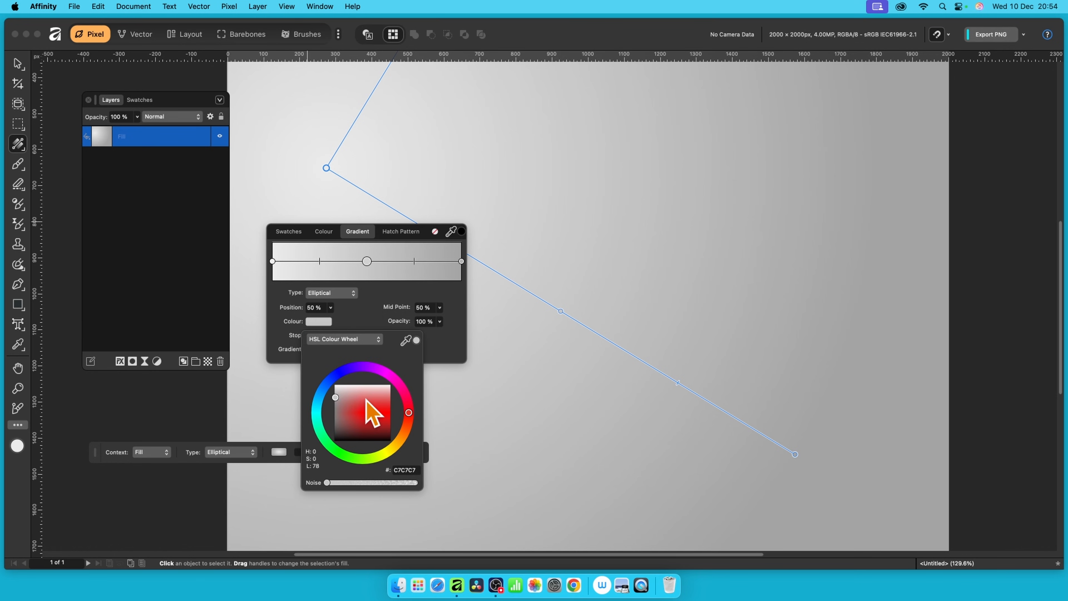
left_click_drag(370, 410, 380, 414)
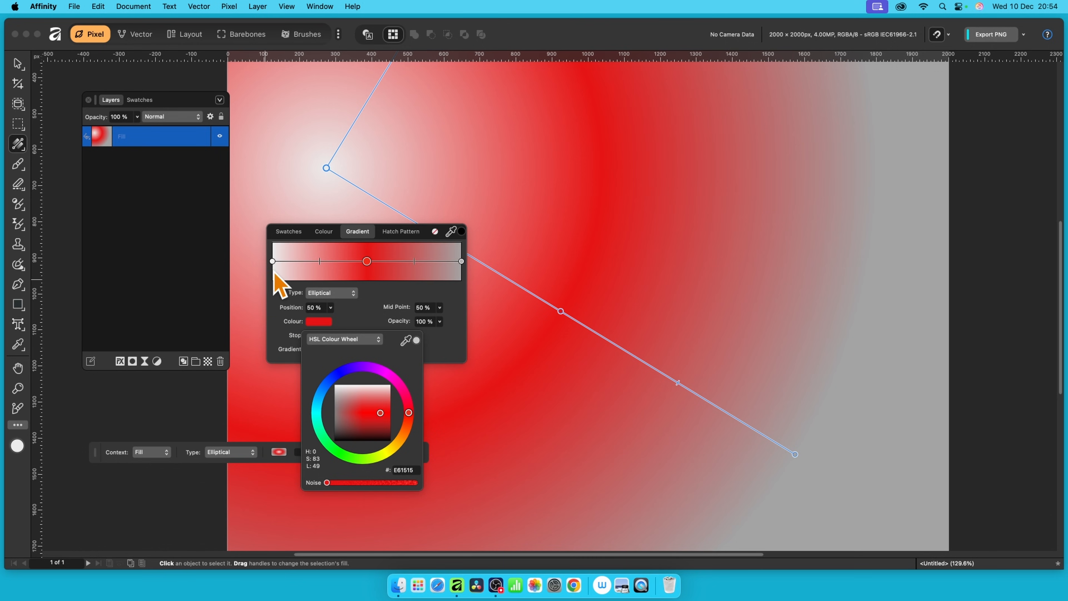
Colour the gradient's first stop blue, 3A3CF1, and set its mid point to 67 %.
left_click(272, 261)
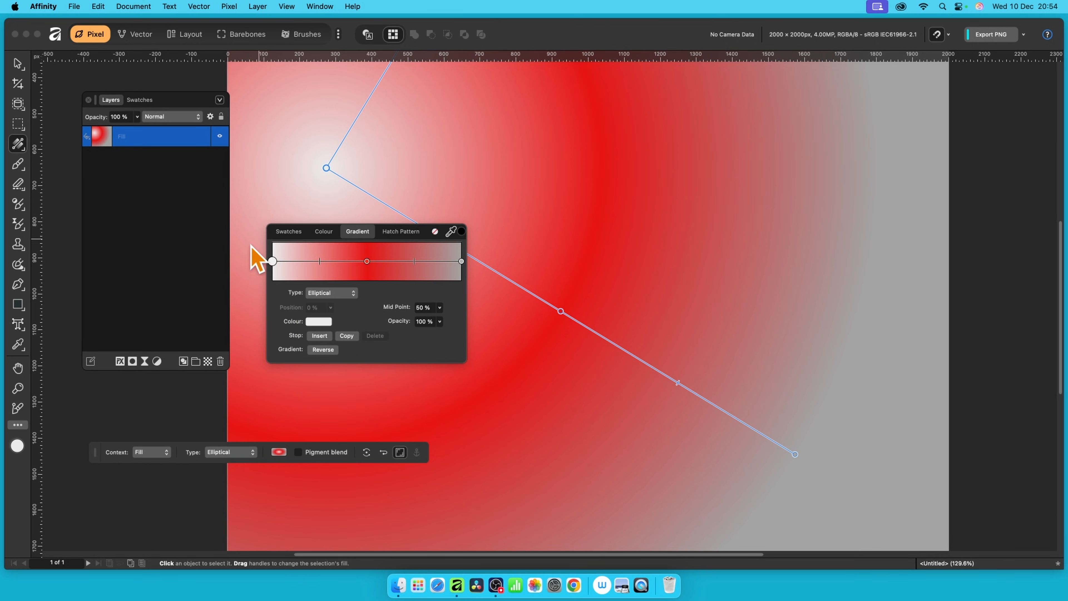
left_click(318, 322)
left_click(338, 372)
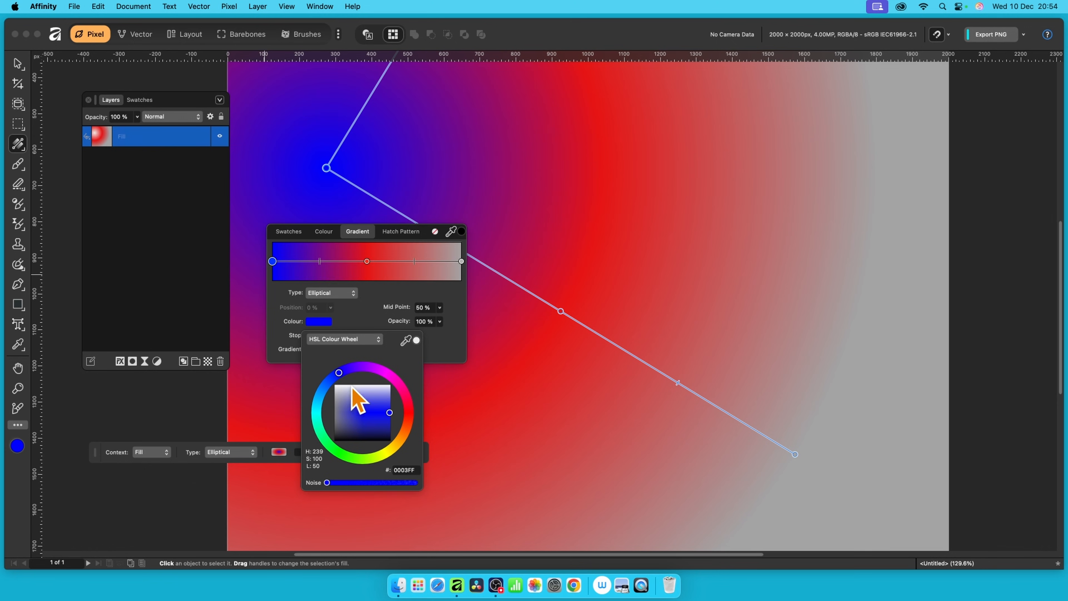
mouse_move(389, 413)
left_mouse_down()
mouse_move(396, 435)
mouse_move(383, 408)
left_mouse_up()
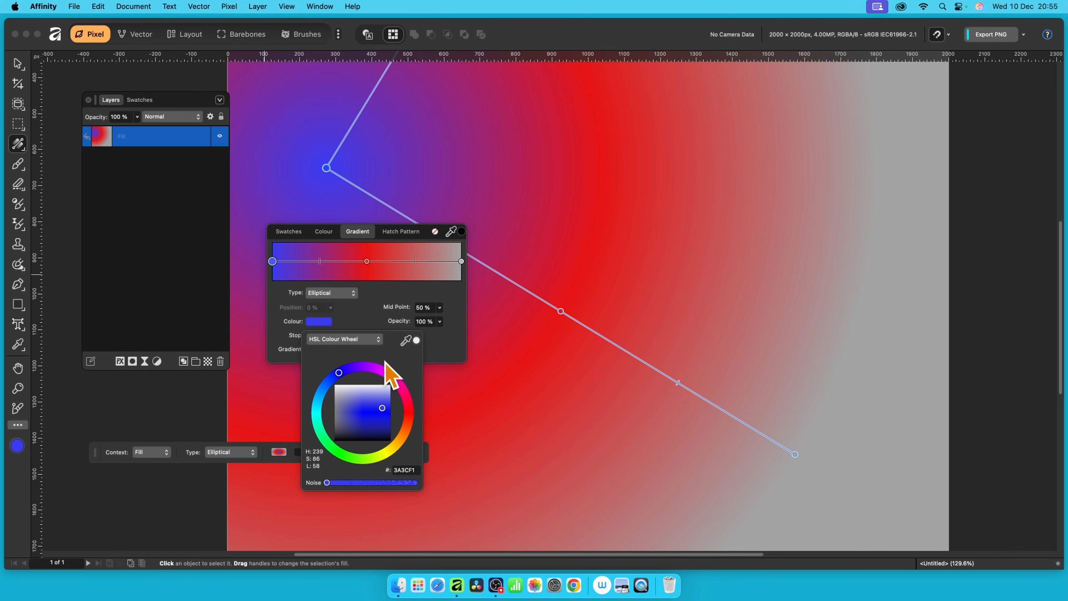
left_click(372, 314)
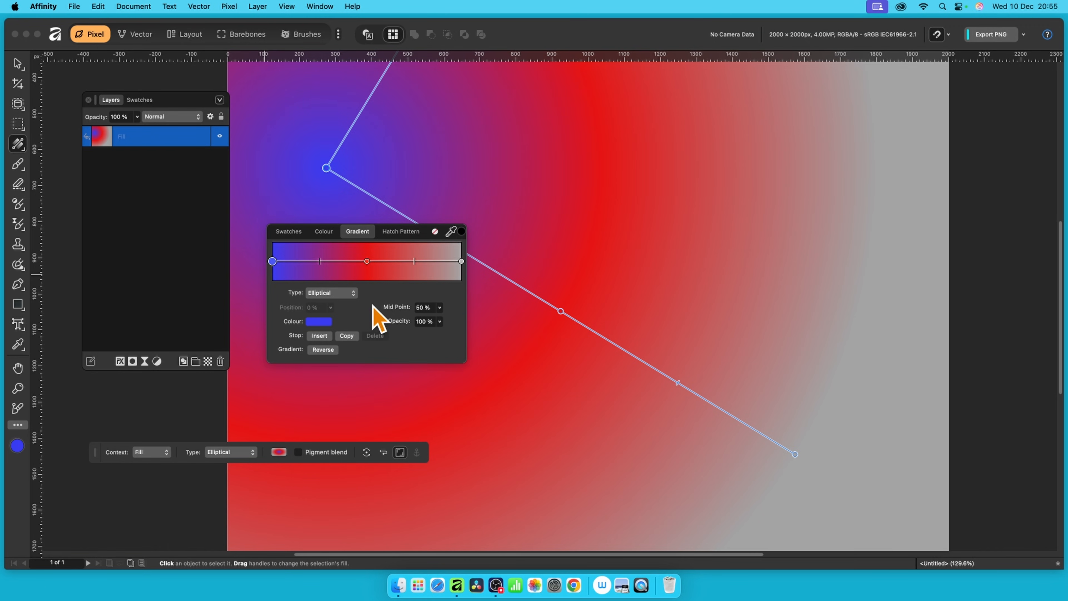
left_click(440, 307)
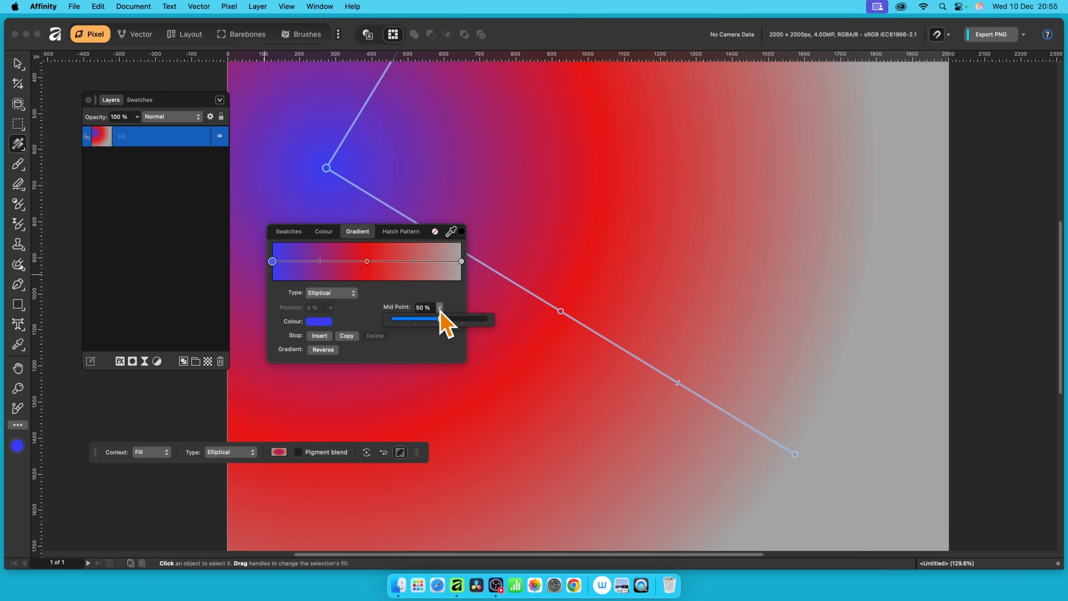
mouse_move(439, 319)
left_mouse_down()
mouse_move(406, 319)
mouse_move(455, 319)
left_mouse_up()
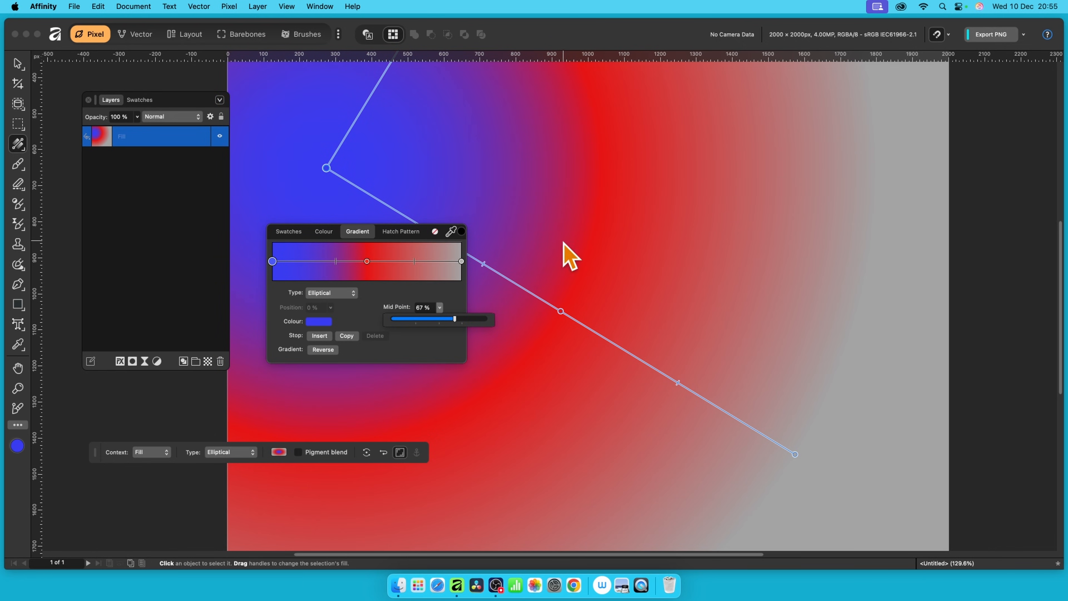
Insert another stop after the red one, set its position to 35 % and colour it orange-yellow, EAAC3B.
left_click(366, 261)
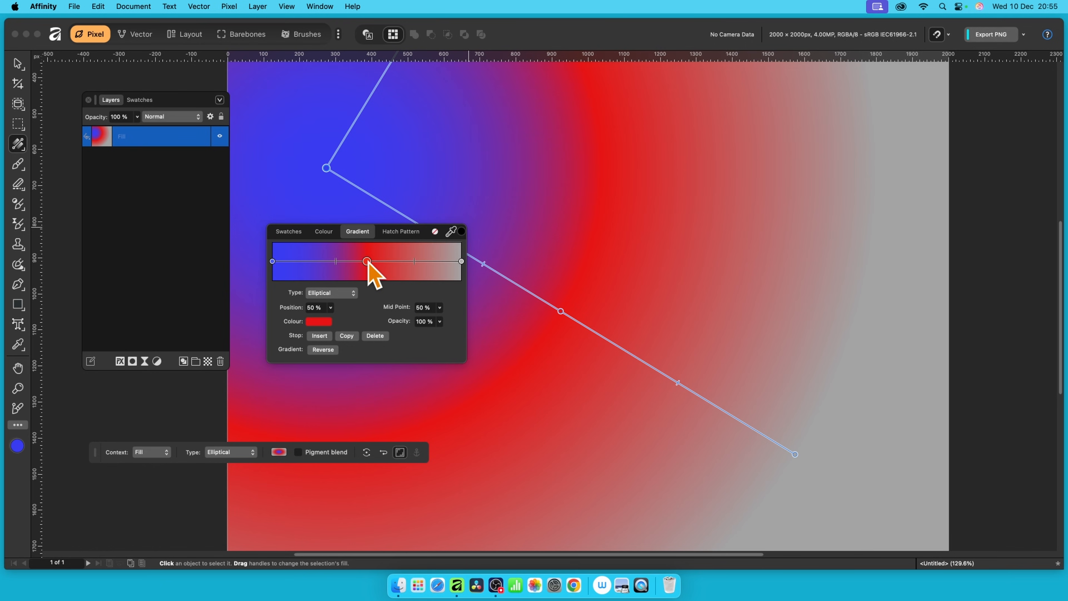
left_click(320, 336)
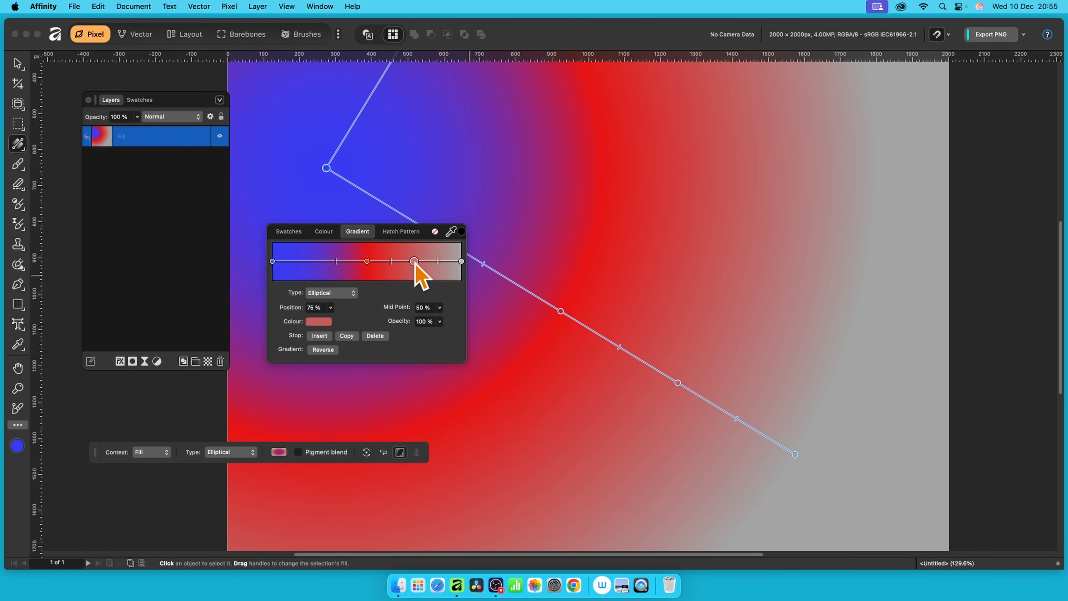
left_click(331, 308)
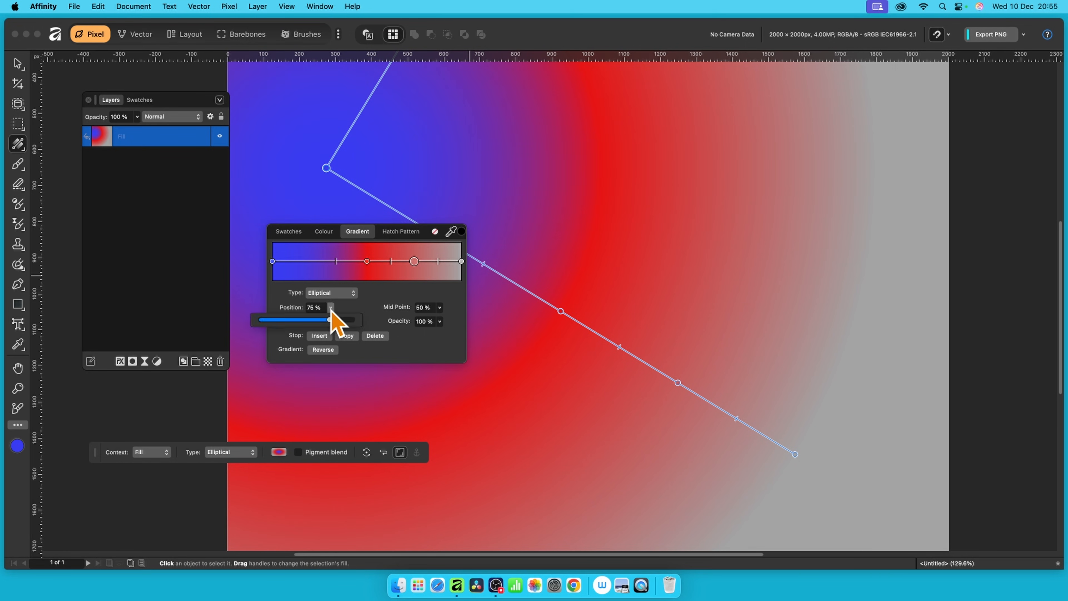
left_click_drag(328, 320, 294, 321)
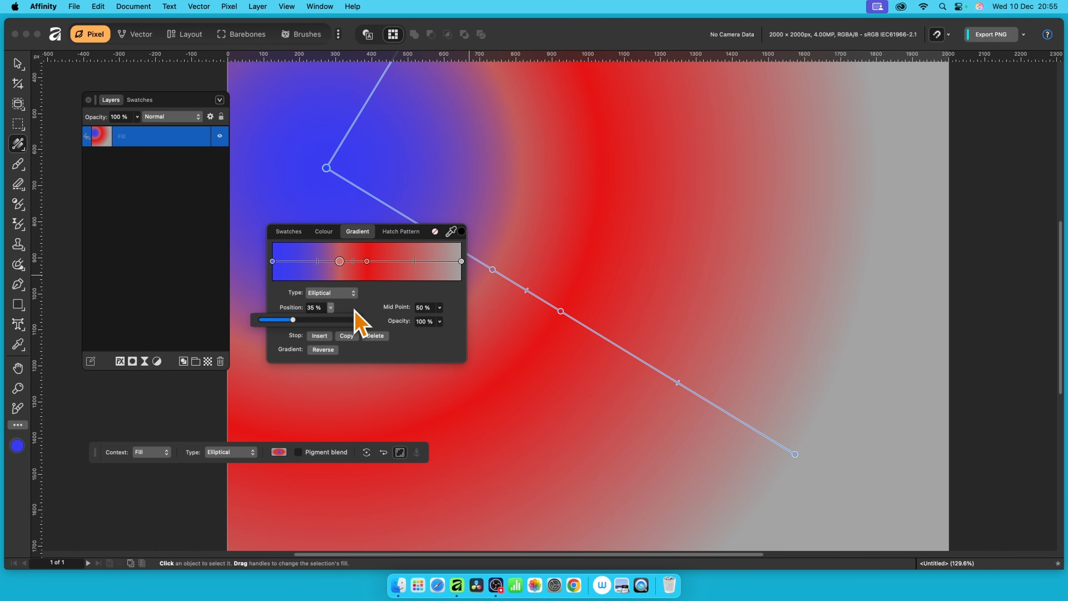
left_click(317, 322)
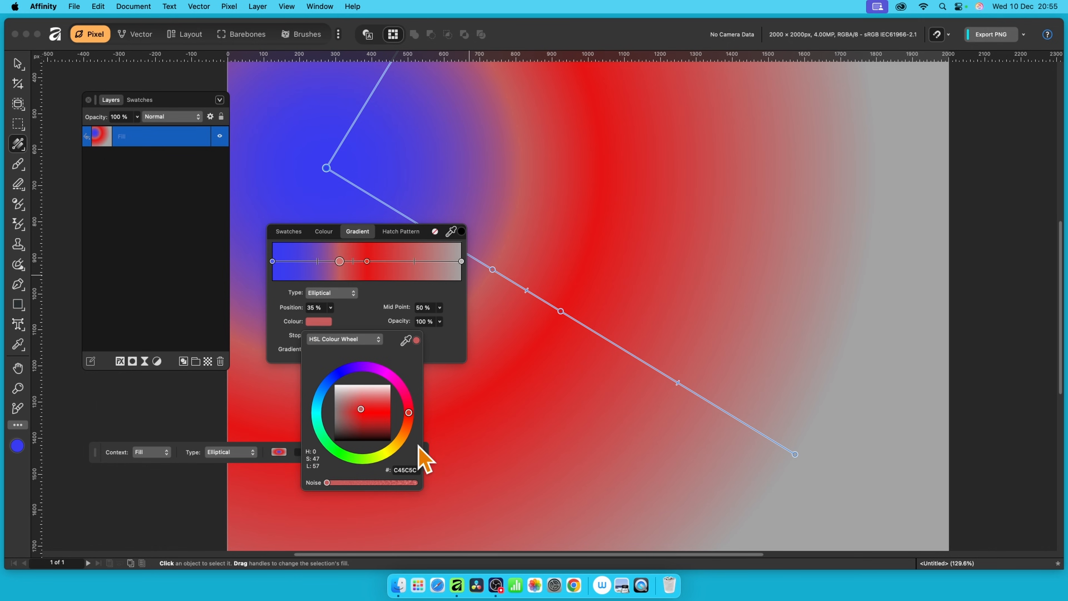
left_click(398, 441)
left_click(379, 408)
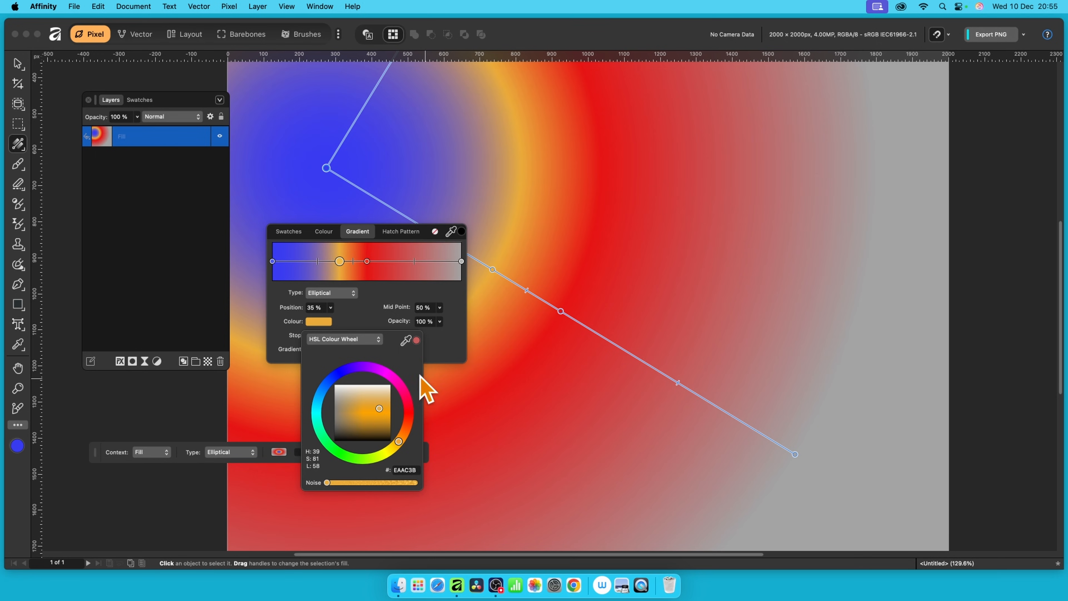
left_click(406, 269)
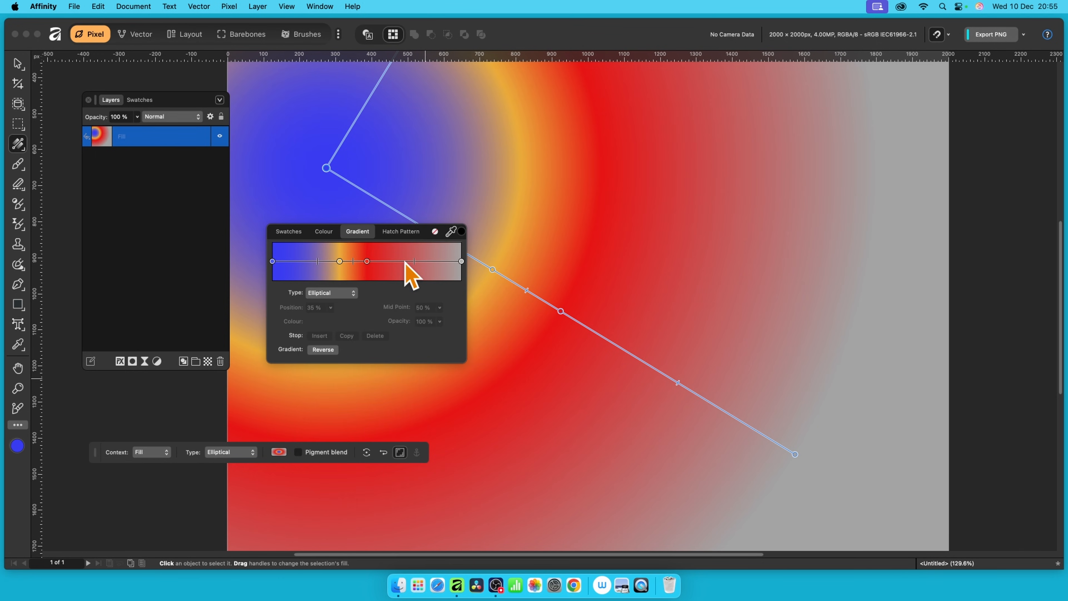
Add a gradient stop at 70 % and colour it near-white, F2ECEC.
left_click(405, 262)
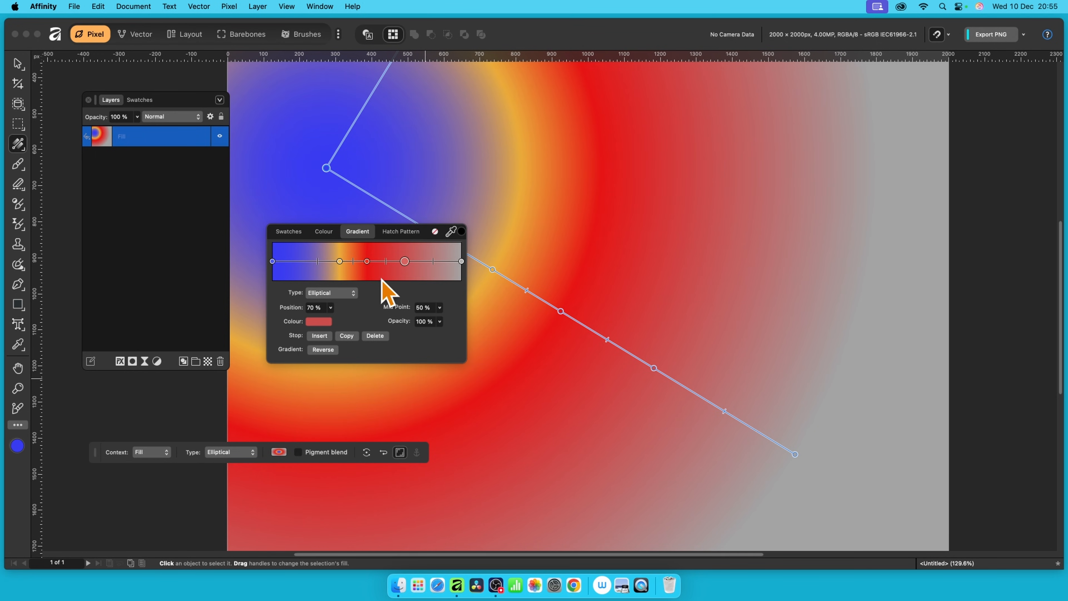
left_click(324, 323)
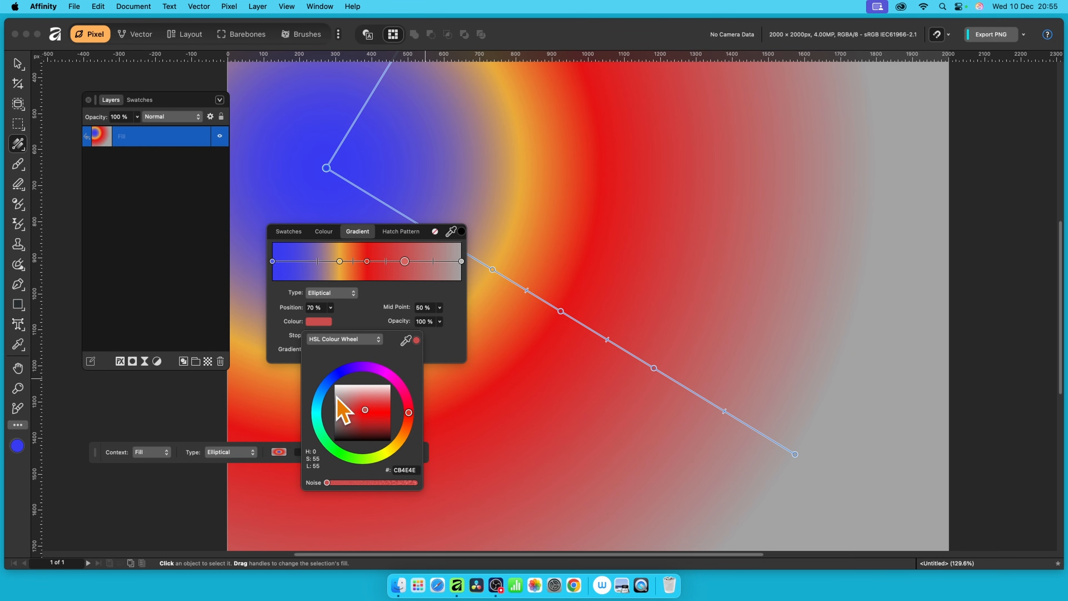
left_click(343, 386)
left_click_drag(344, 385, 345, 388)
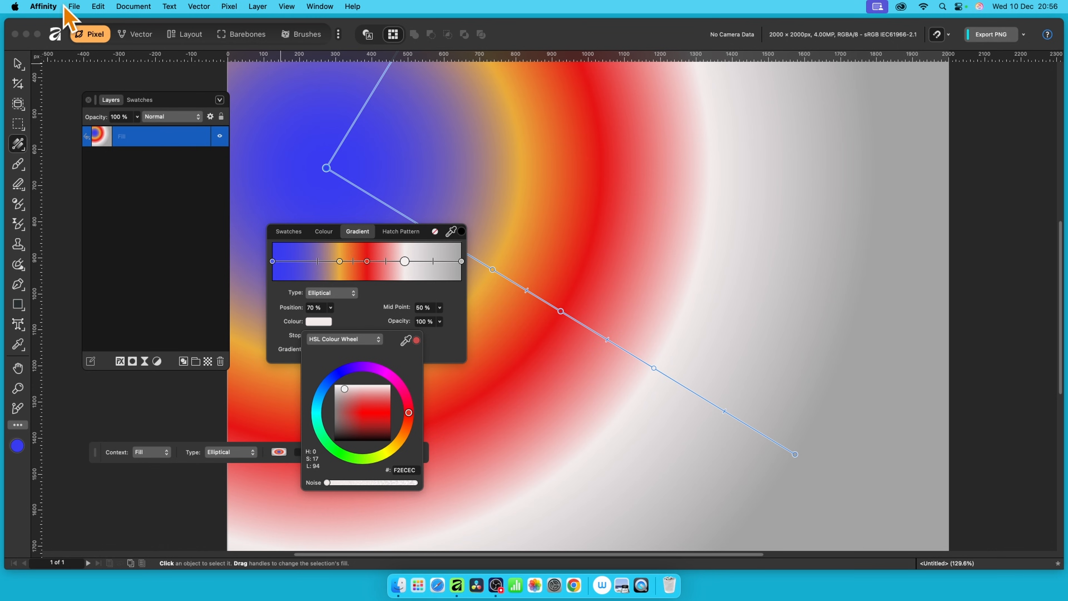
Add the layer's elliptical gradient fill to the Gradients palette as a swatch and select that new swatch.
left_click(19, 64)
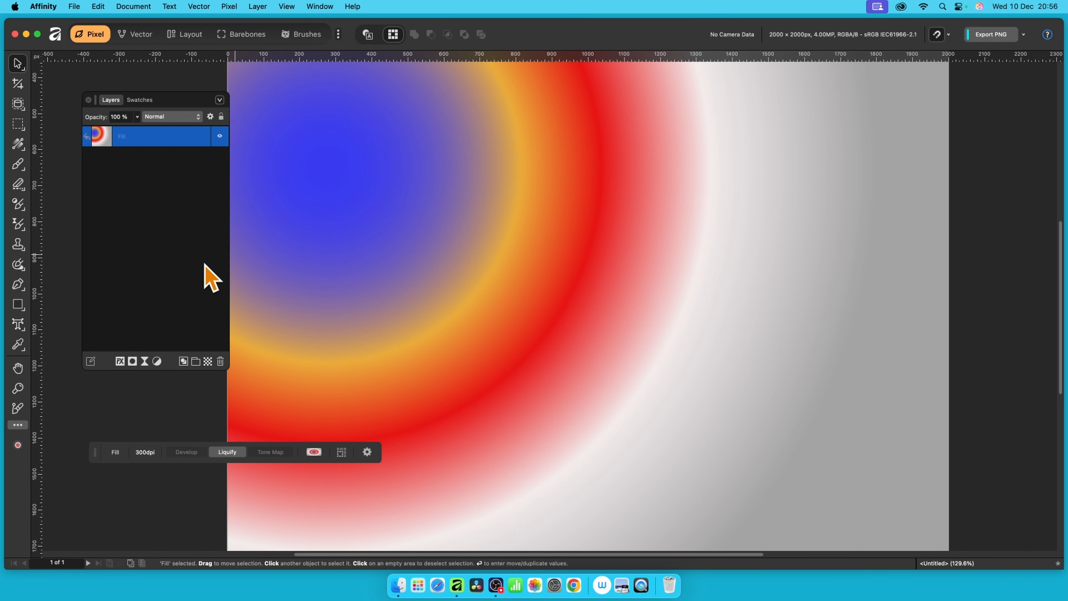
left_click(139, 100)
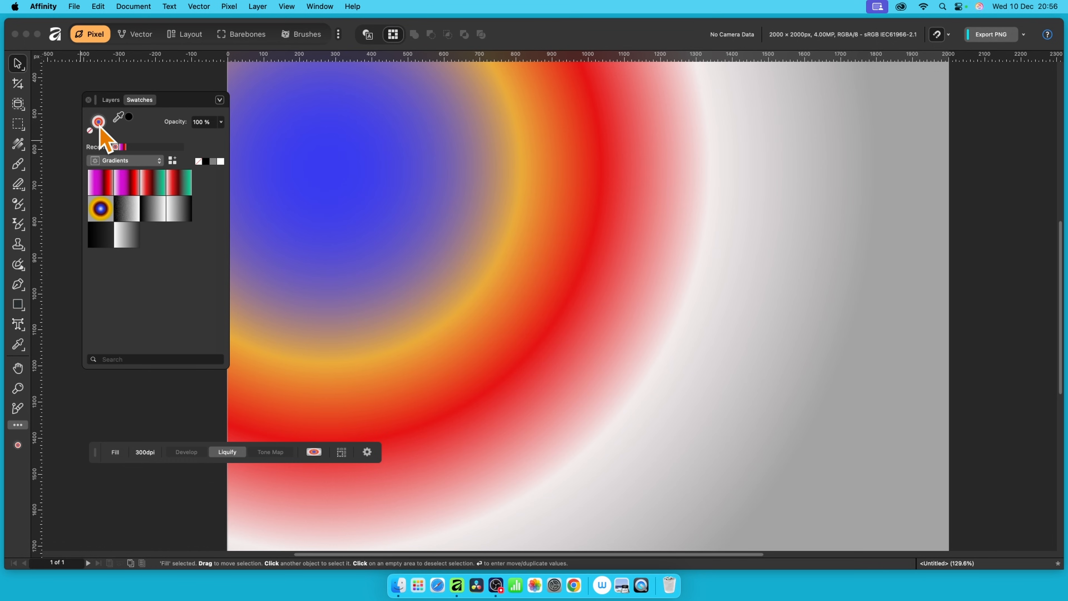
left_click(138, 163)
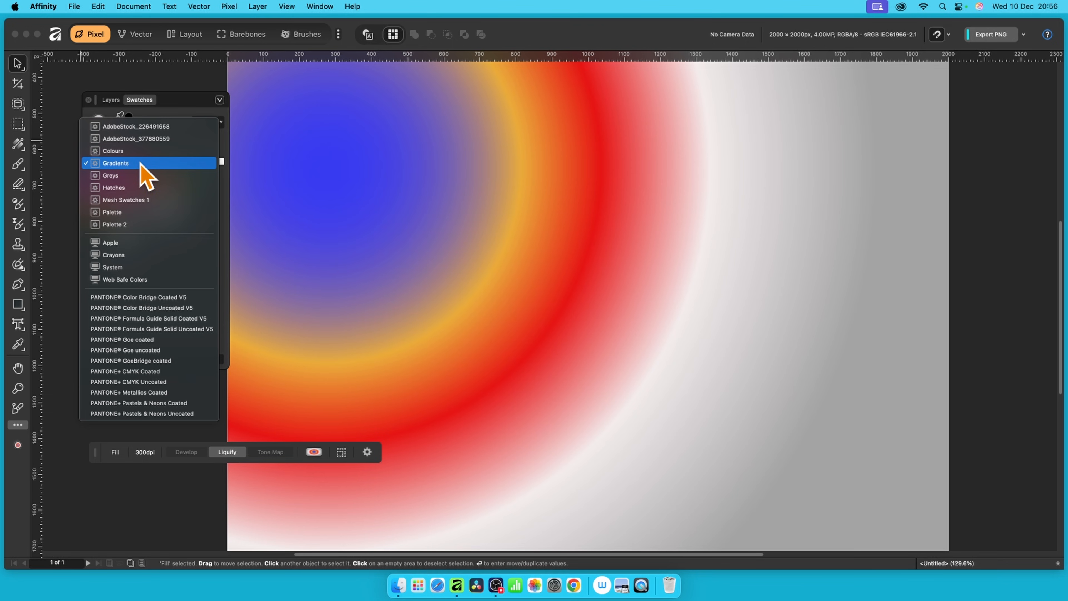
left_click(140, 163)
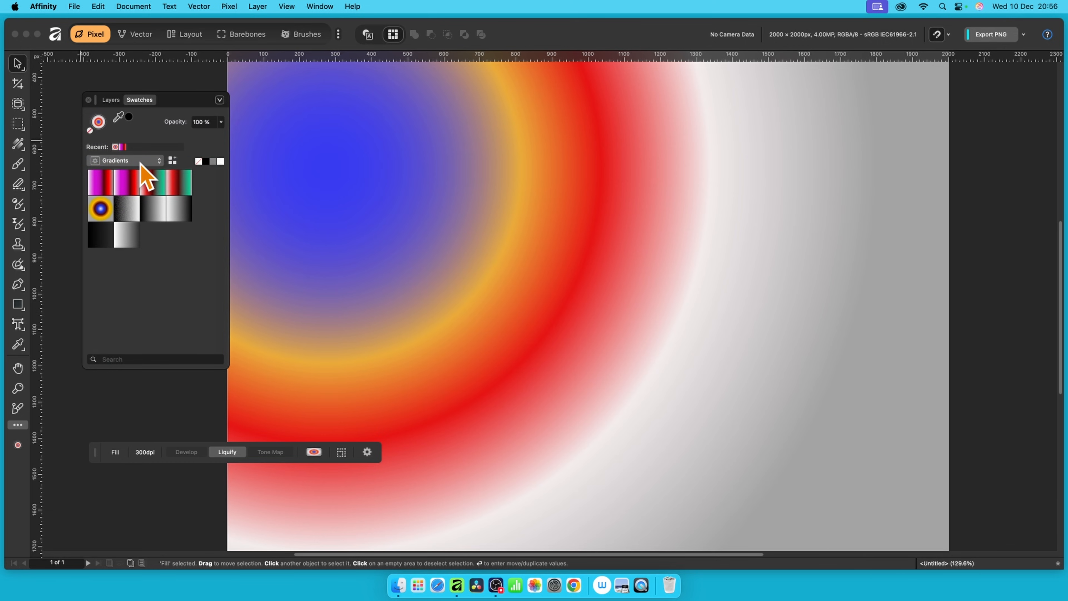
left_click(173, 162)
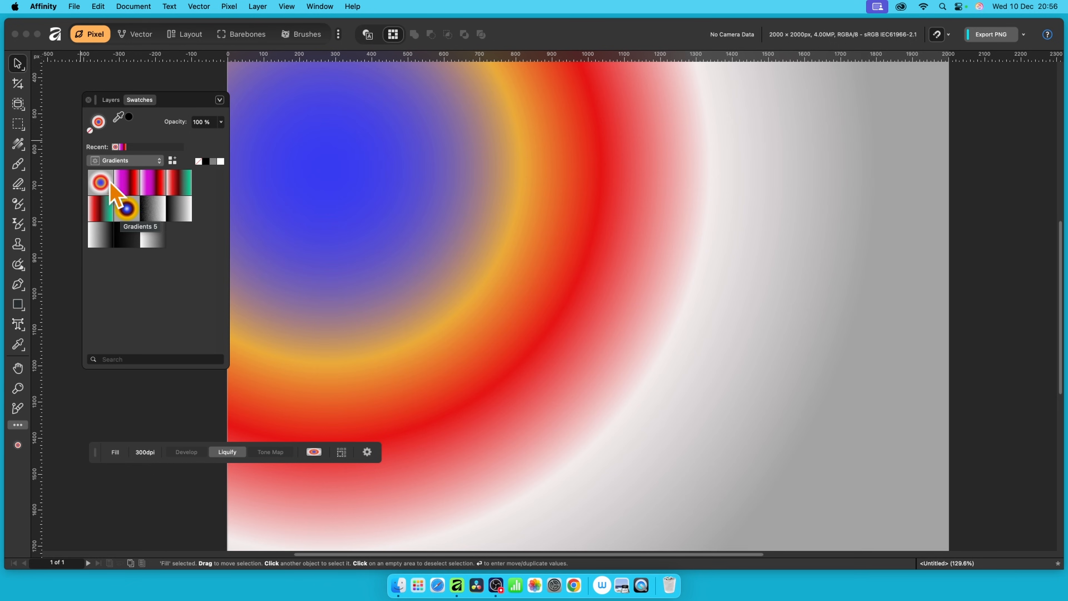
left_click(101, 185)
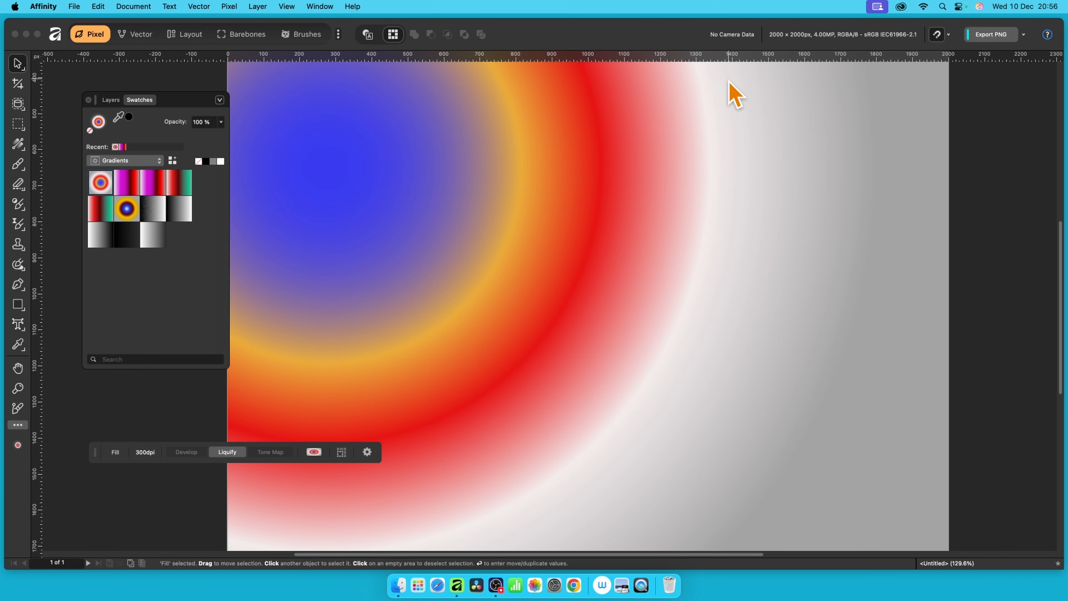
left_click(321, 6)
mouse_move(336, 182)
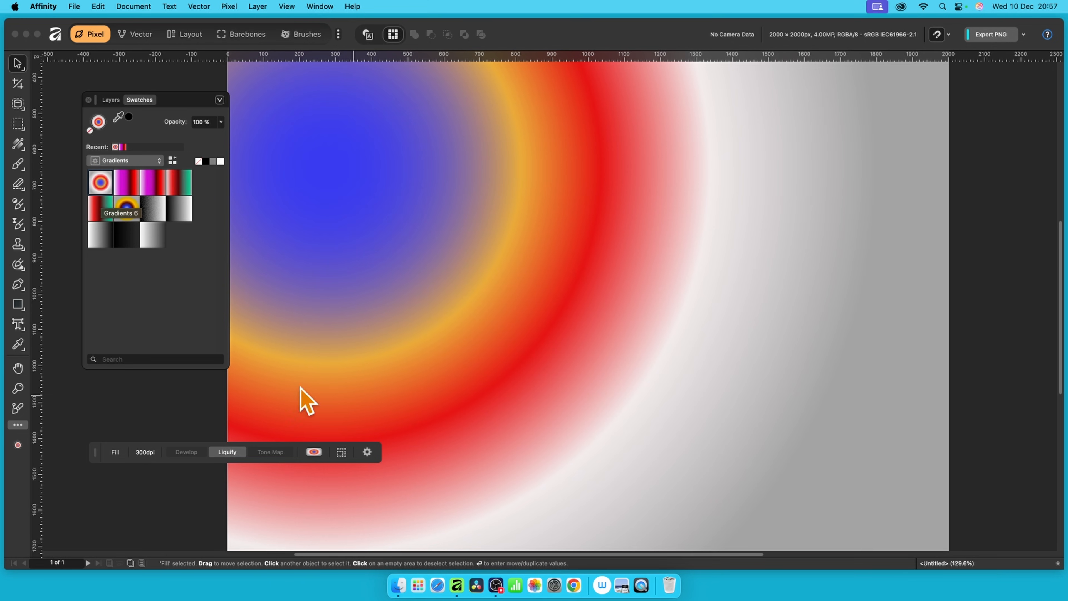
Change the fill layer's gradient type to Conical and move its centre to about 710 px across and 700 px down the canvas.
left_click(18, 143)
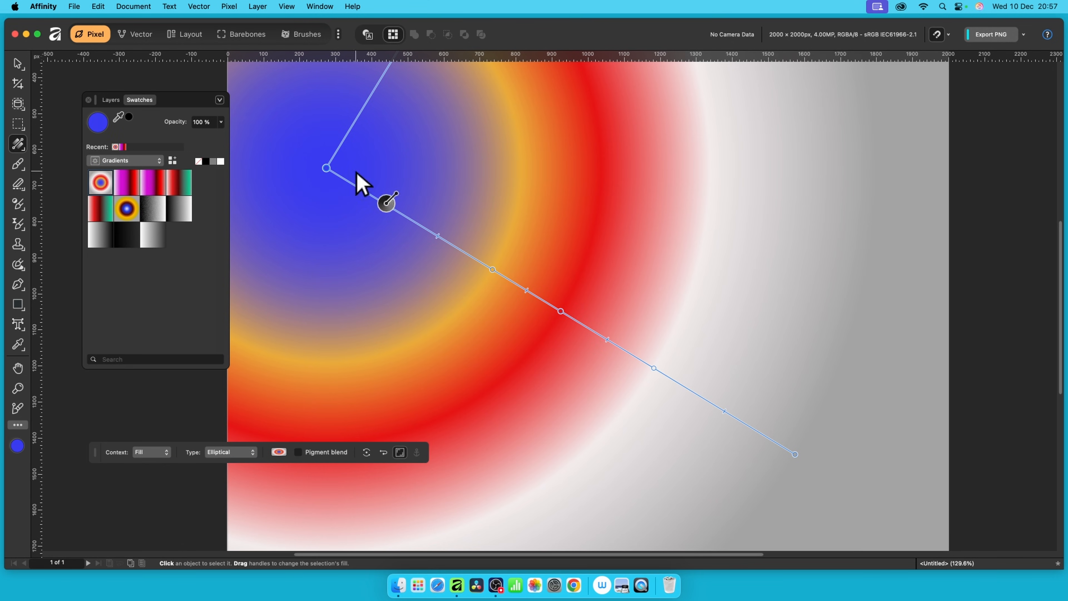
left_click_drag(326, 167, 373, 196)
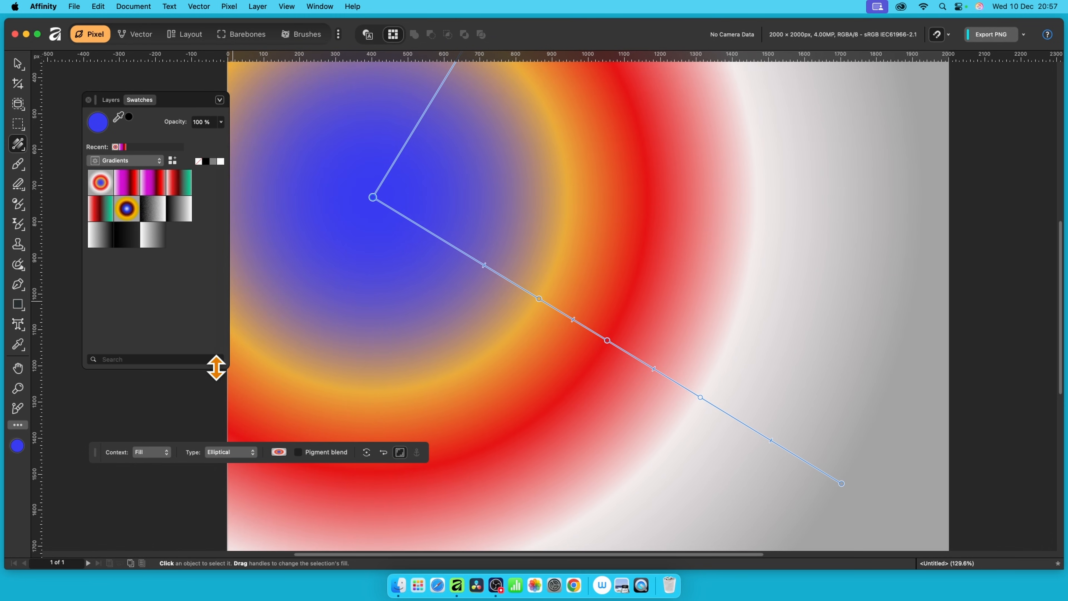
left_click(235, 454)
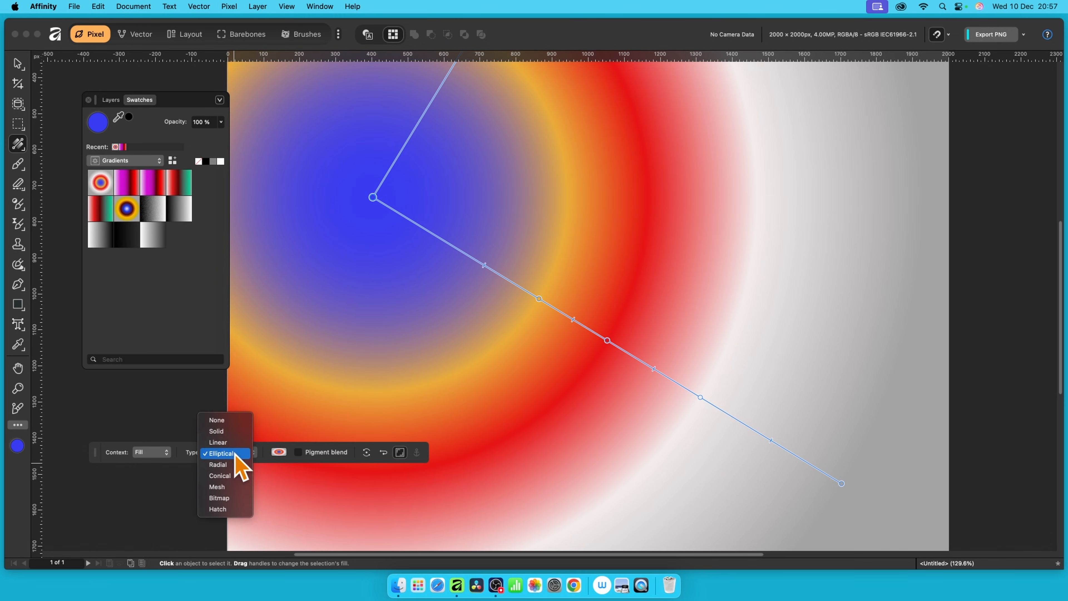
left_click(230, 477)
left_click_drag(372, 197, 484, 189)
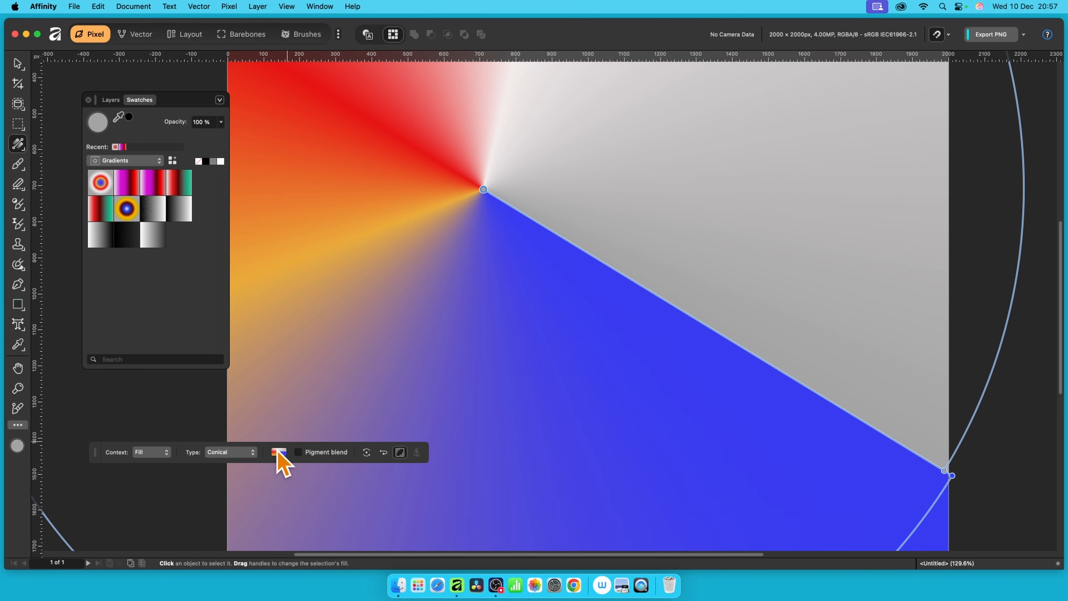
left_click(287, 6)
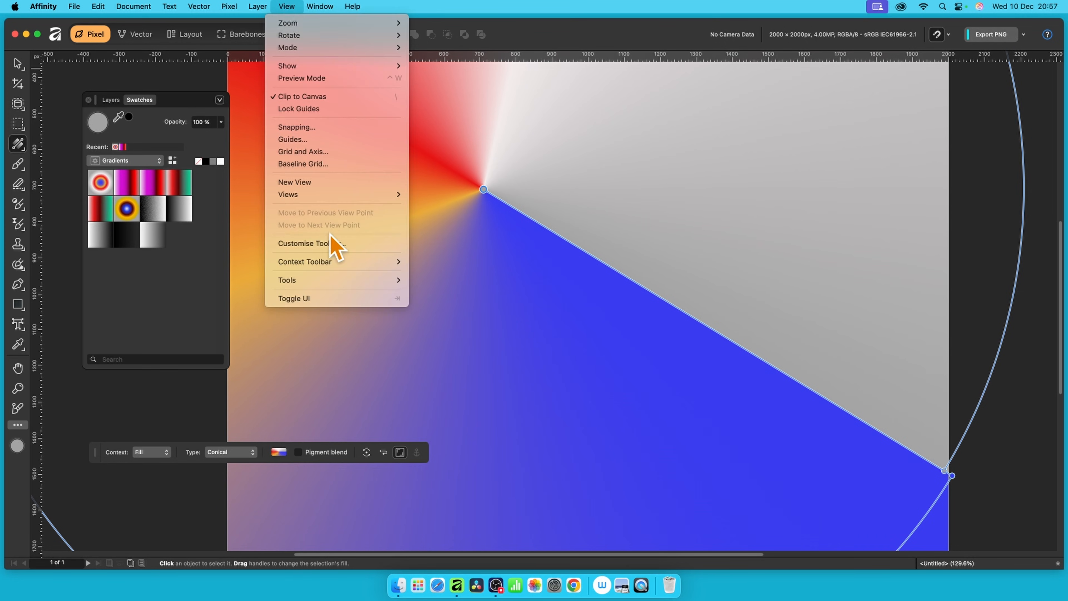
mouse_move(343, 261)
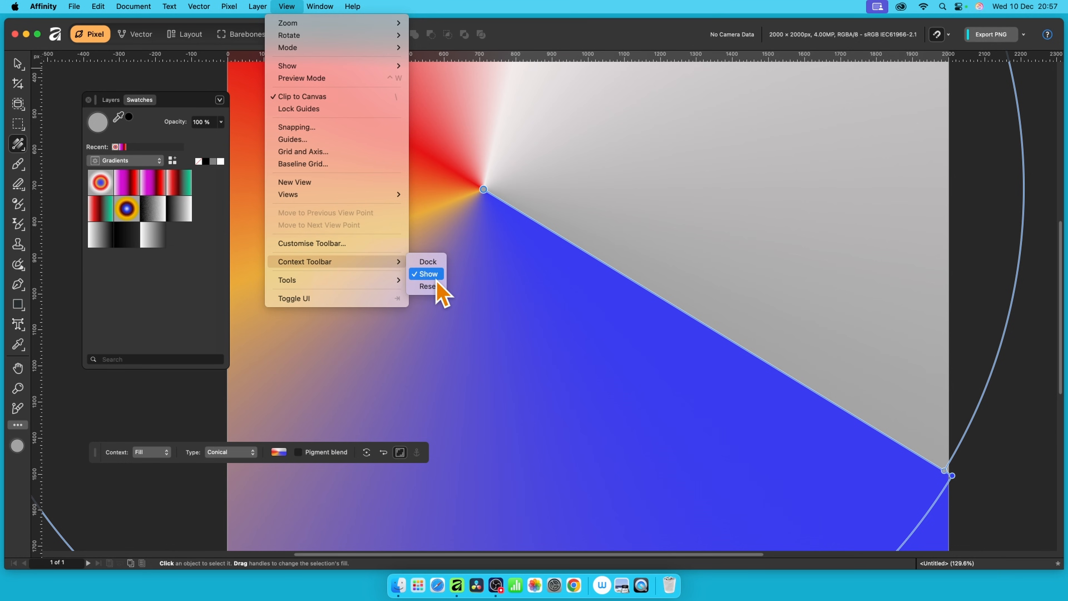
left_click(730, 363)
Move the conical gradient's orange-yellow stop closer to the blue one and its red stop closer to the near-white one.
left_click(279, 452)
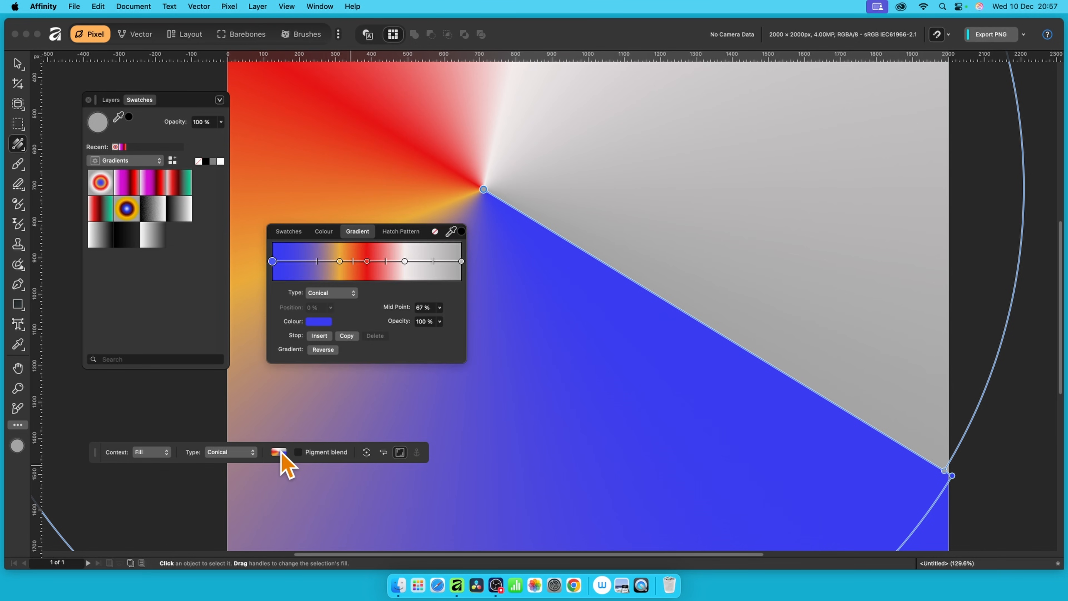
left_click(340, 261)
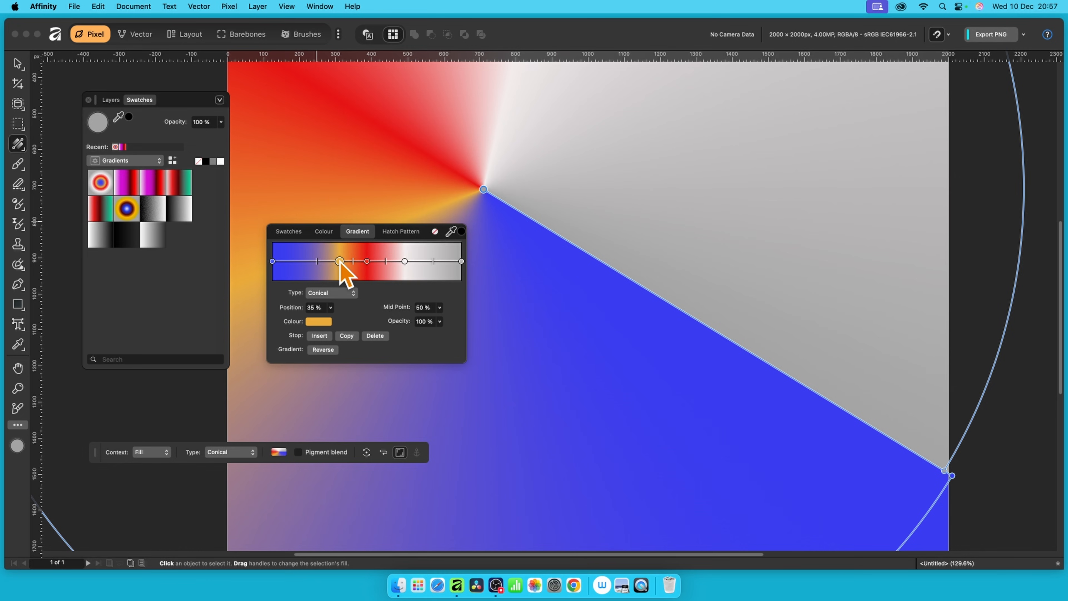
left_click_drag(340, 261, 382, 262)
Colour the gradient's near-white stop green, 129B35, and set its mid point to 65 %.
left_click(405, 261)
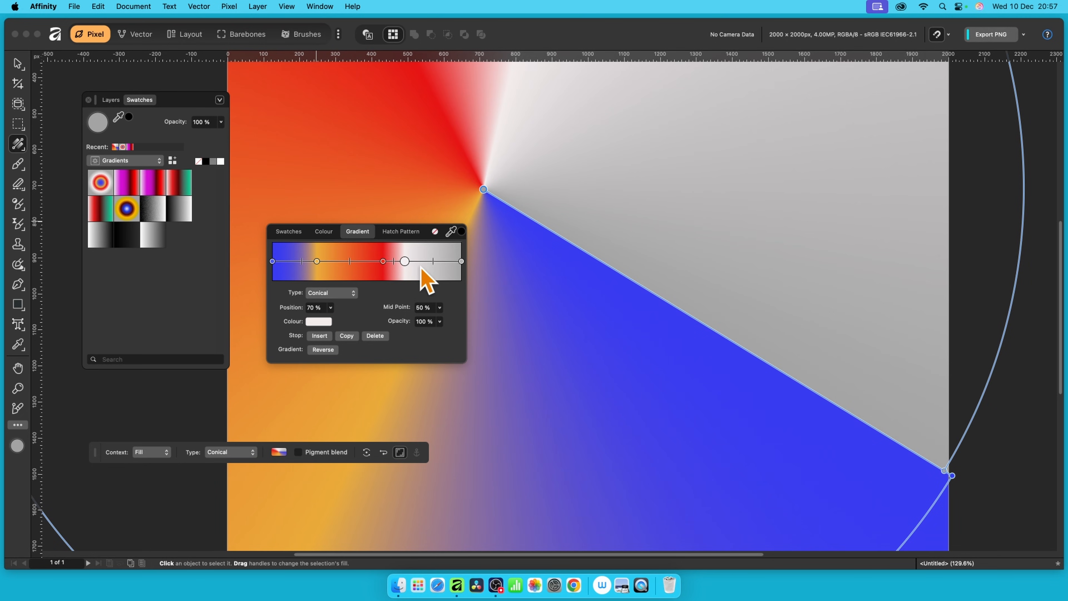
left_click(322, 322)
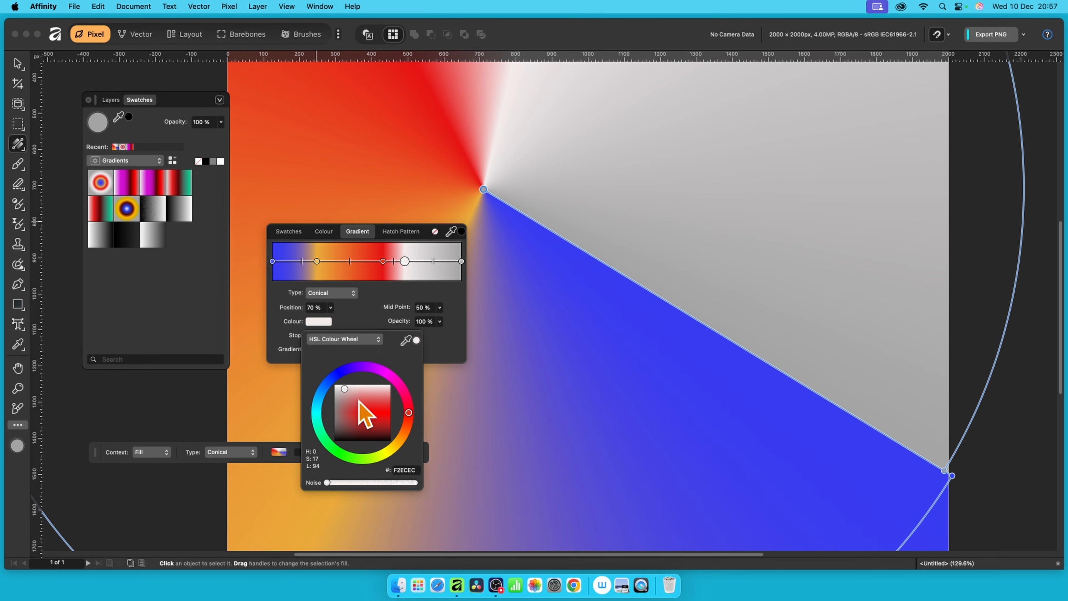
left_click(330, 445)
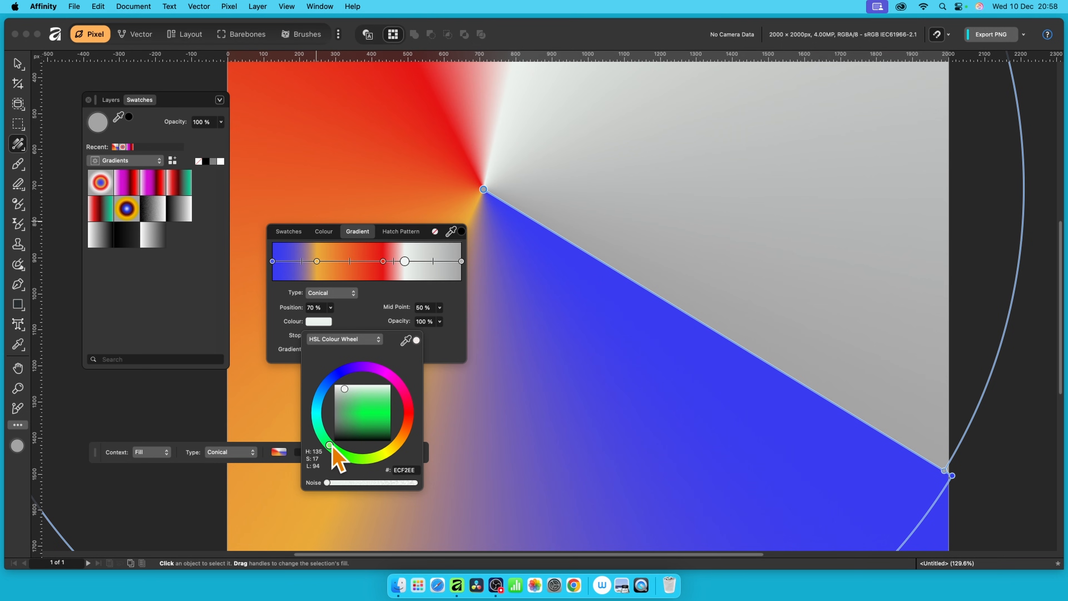
left_click(378, 421)
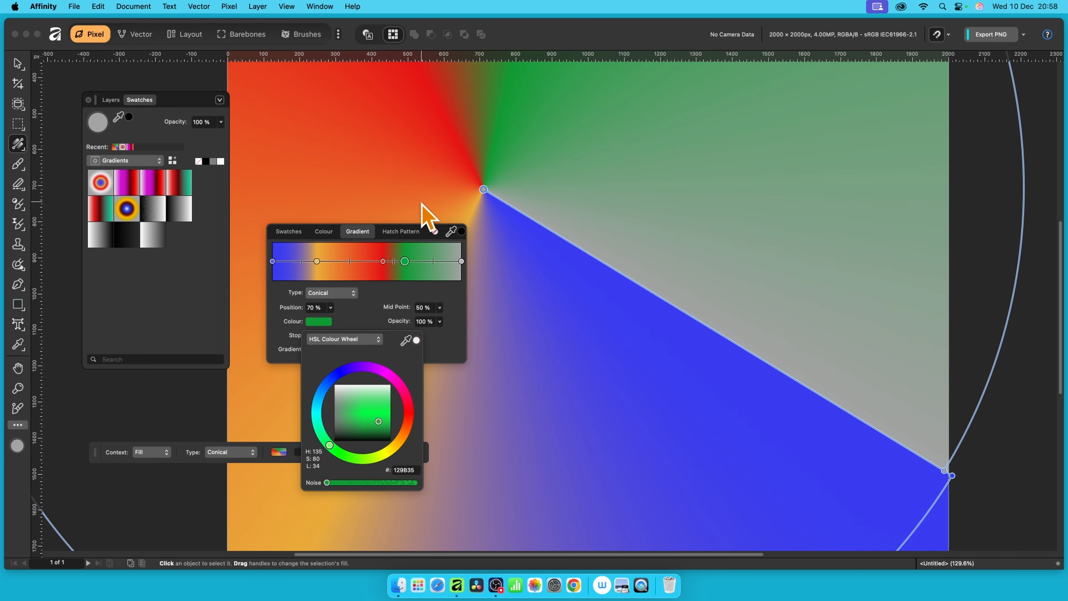
left_click(403, 261)
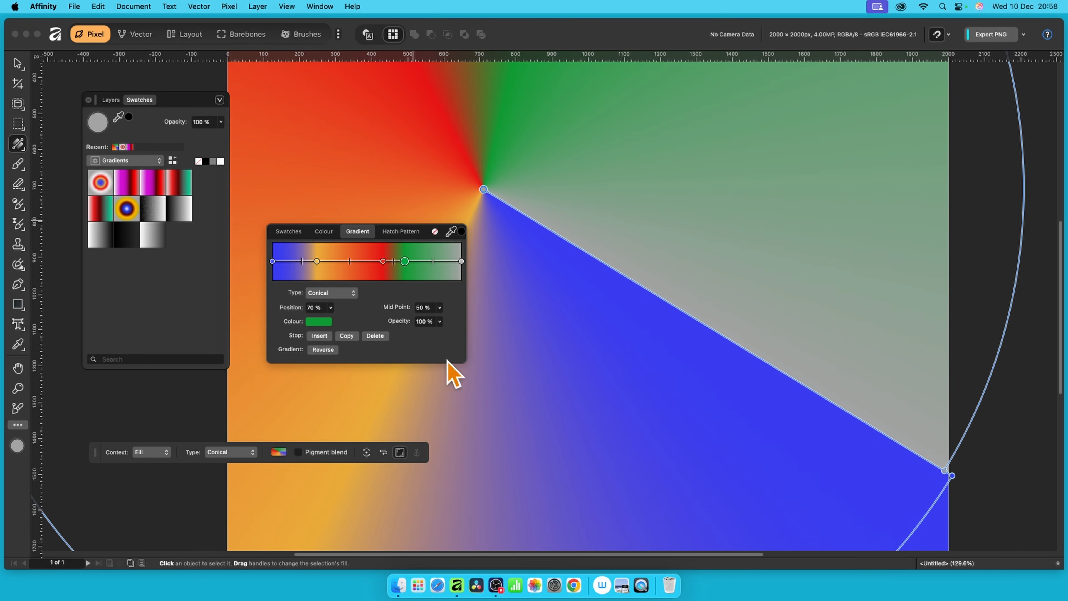
left_click(440, 308)
left_click_drag(441, 319, 453, 320)
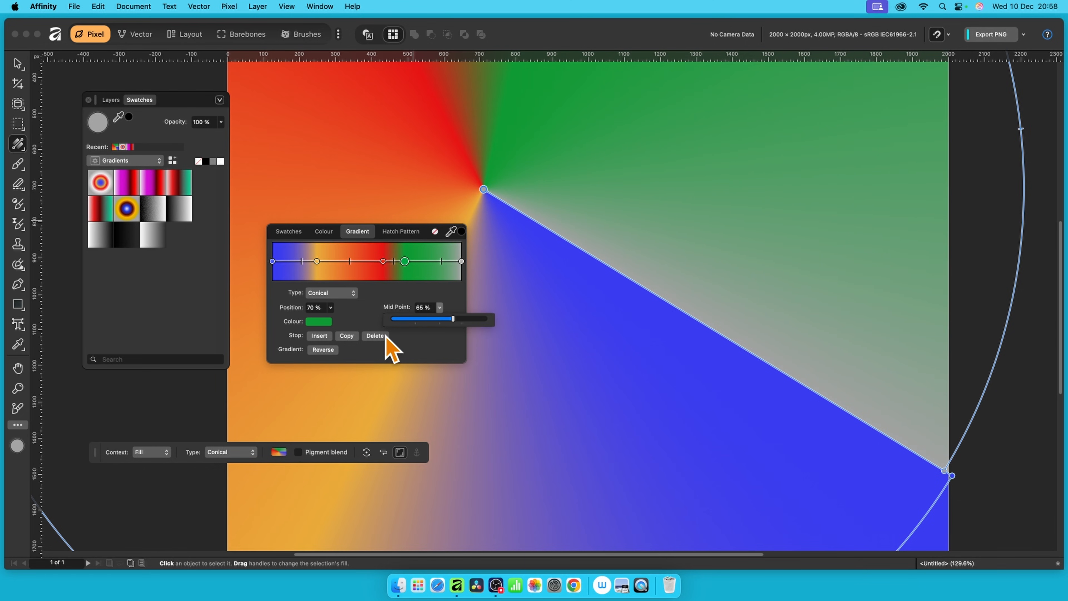
Save the layer's conical gradient fill as a swatch in the Gradients palette.
left_click(18, 63)
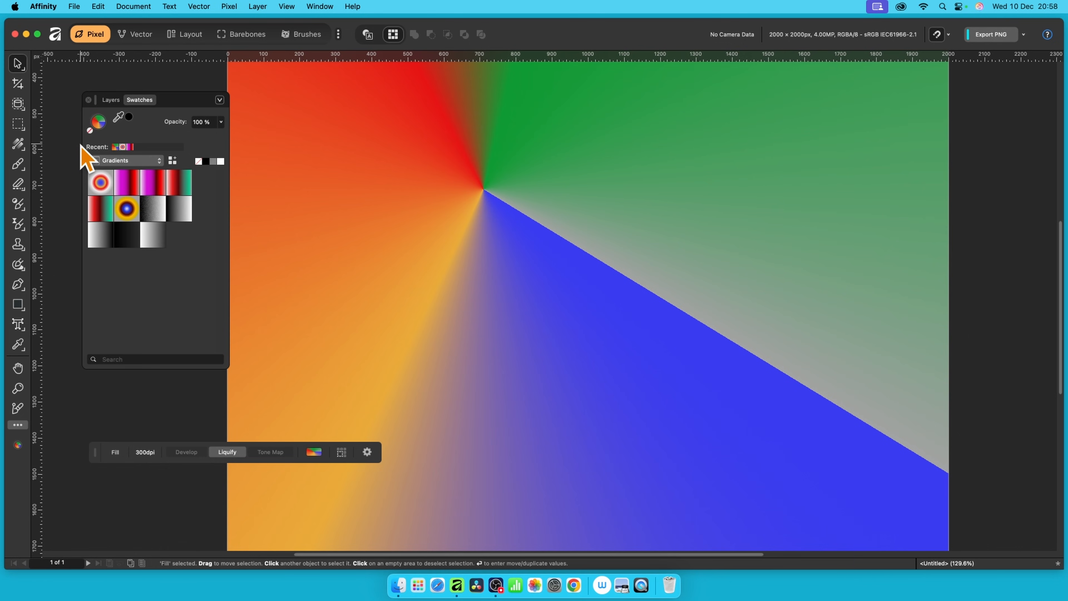
left_click(172, 161)
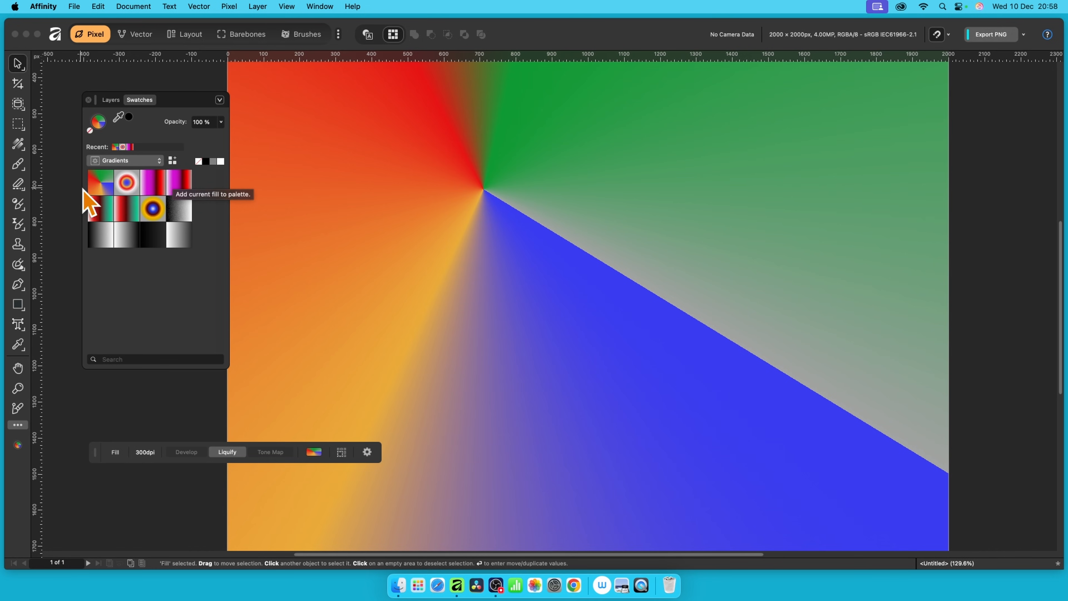